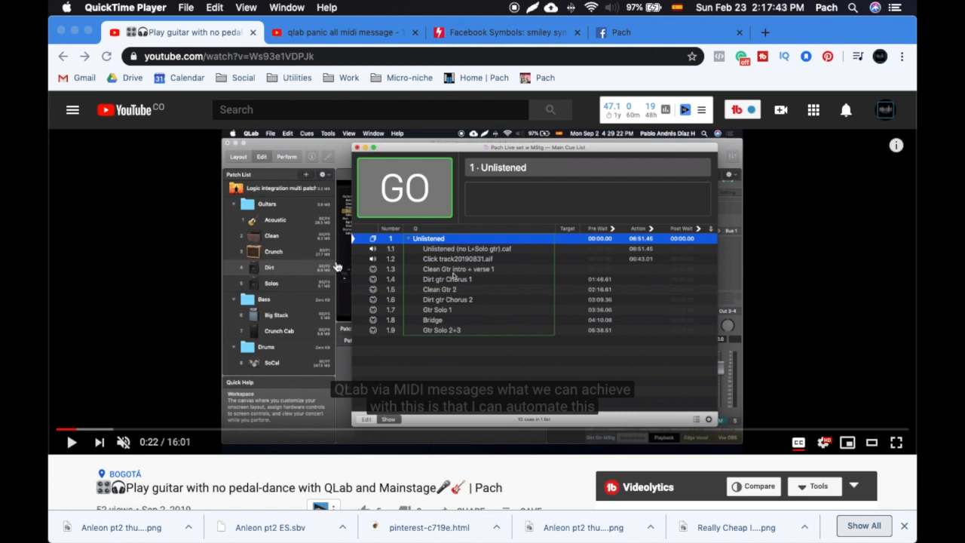
Step: Switch to QLab and examine the cues inside the "Unlistened switching + show" group
{"action": "key", "text": "super+Tab"}
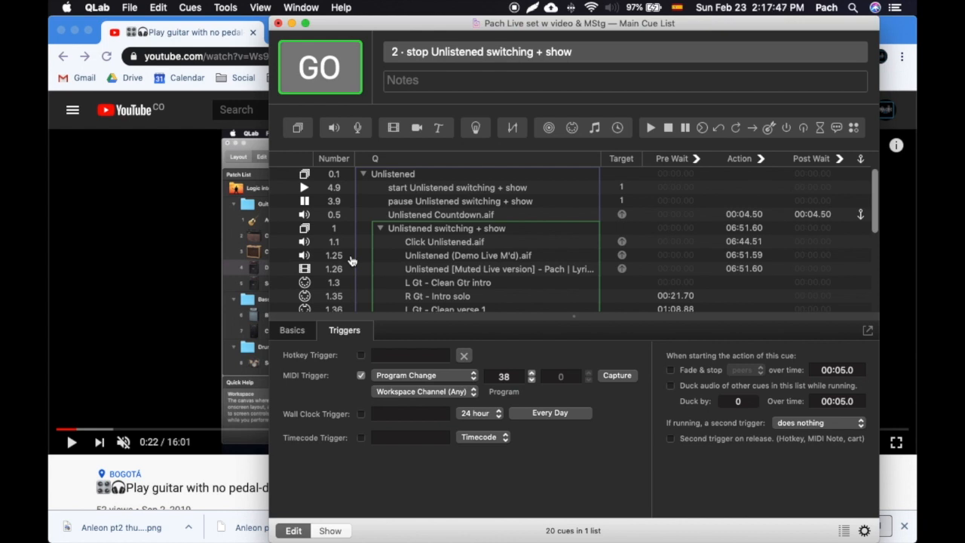
{"action": "key", "text": "super+Tab"}
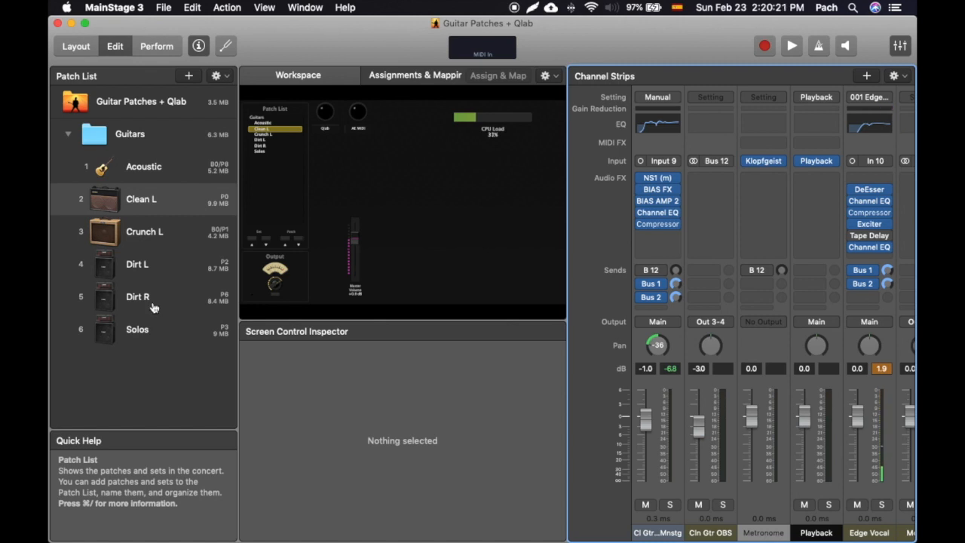
{"action": "key", "text": "super+Tab"}
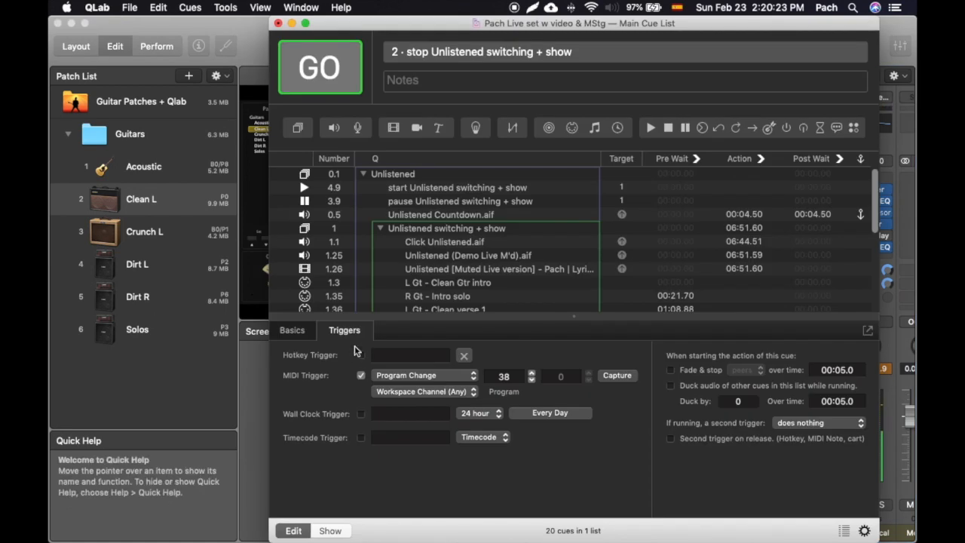
{"action": "left_click", "coordinate": [886, 369]}
{"action": "key", "text": "super+Tab"}
{"action": "left_click", "coordinate": [457, 229]}
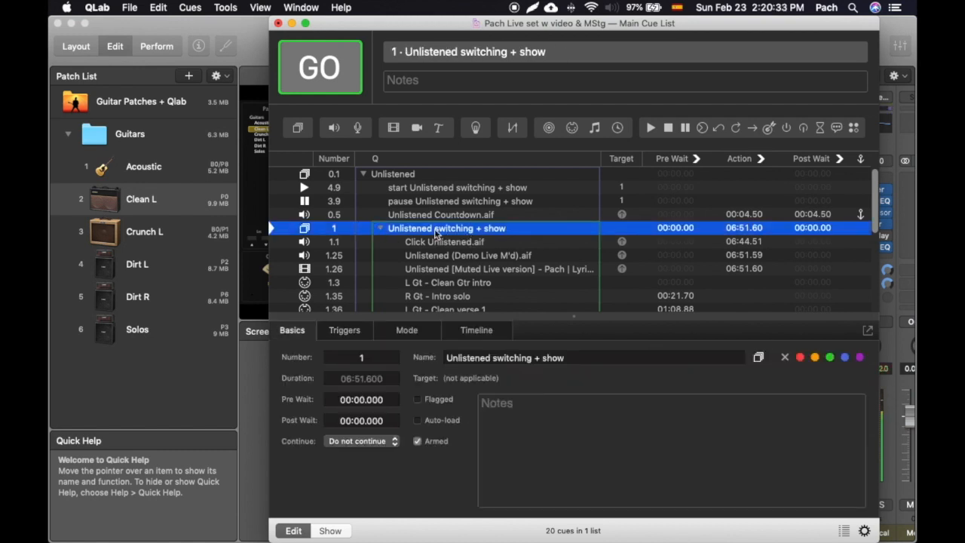
{"action": "scroll", "coordinate": [437, 235], "scroll_direction": "down", "scroll_amount": 3}
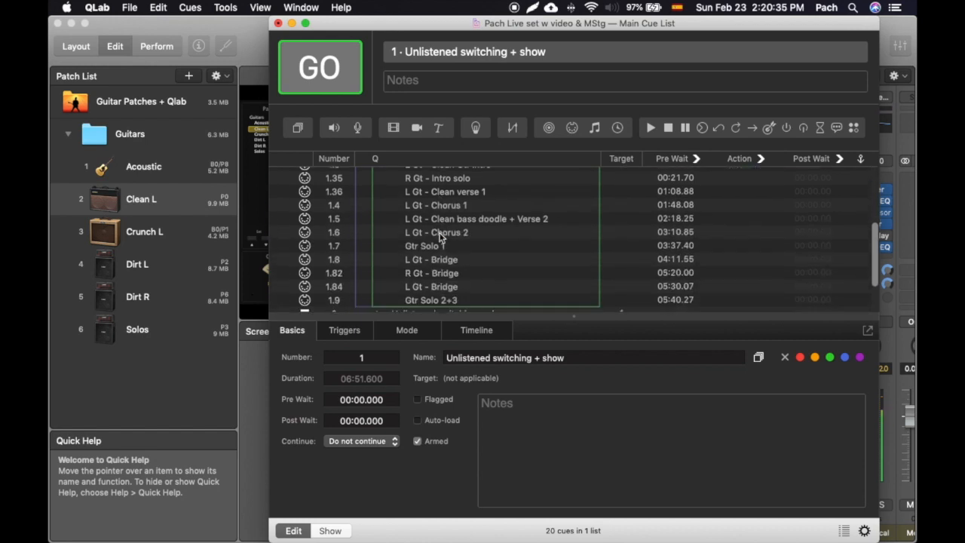
{"action": "scroll", "coordinate": [439, 236], "scroll_direction": "up", "scroll_amount": 3}
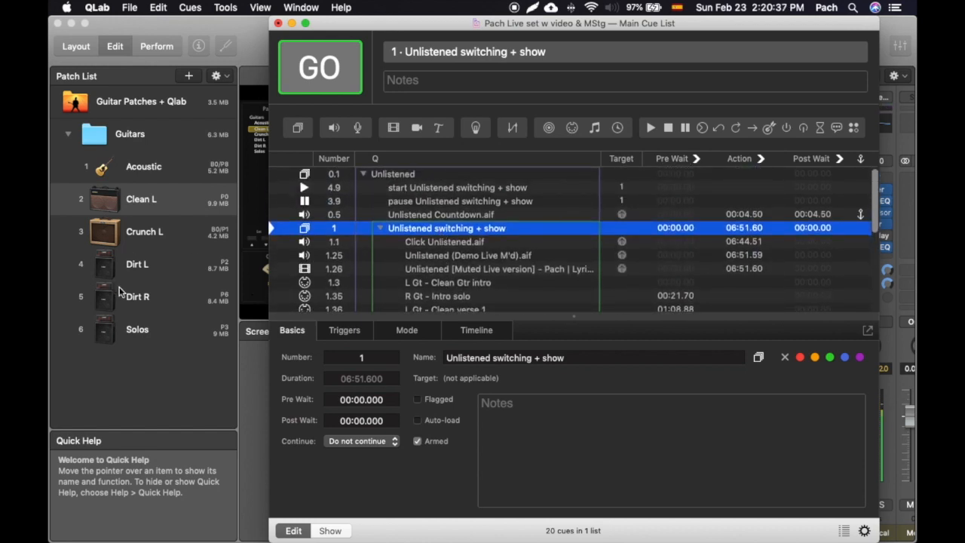
Step: View the Solos patch's attributes in MainStage, and the trigger settings of QLab's "L Gt - Clean Gtr intro" cue
{"action": "left_click", "coordinate": [138, 298]}
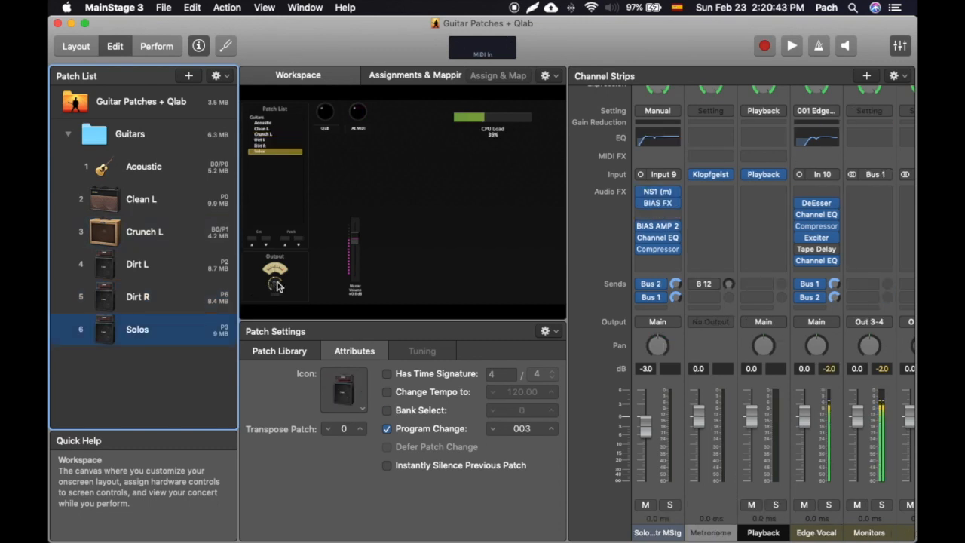
{"action": "key", "text": "super+Tab"}
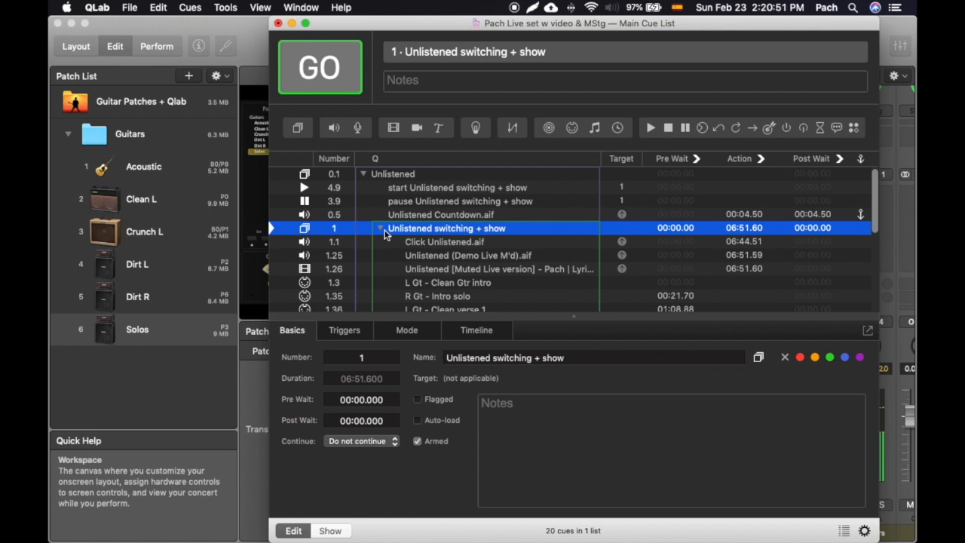
{"action": "left_click", "coordinate": [430, 266]}
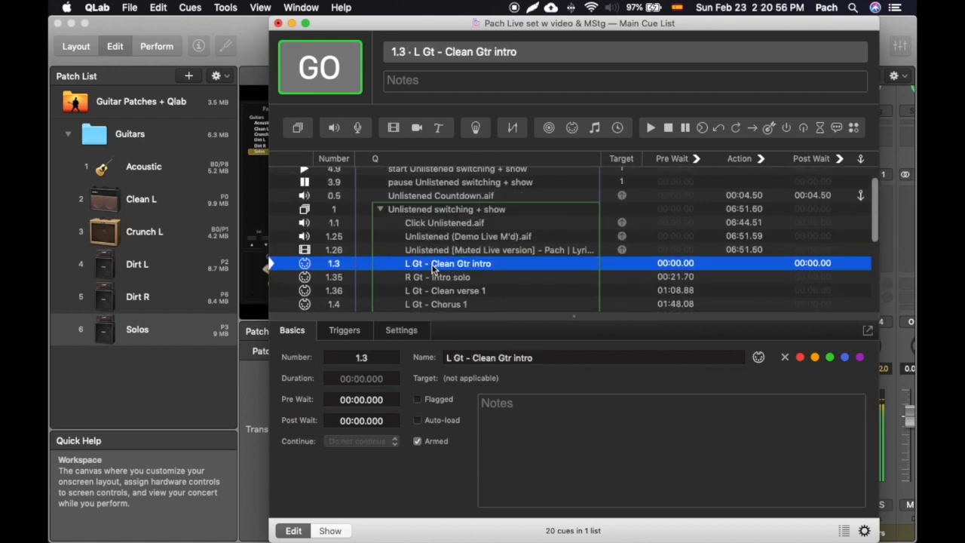
{"action": "left_click", "coordinate": [345, 330]}
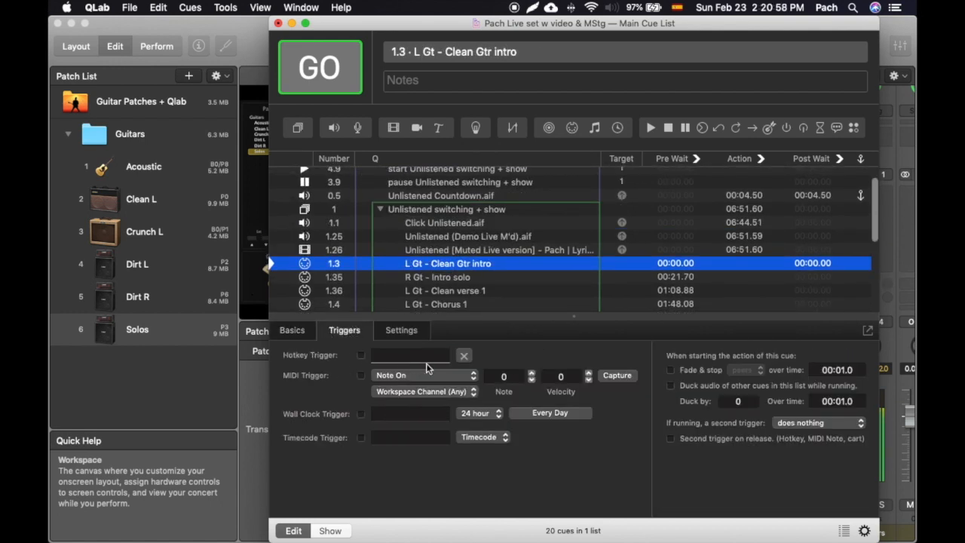
{"action": "left_click", "coordinate": [511, 376]}
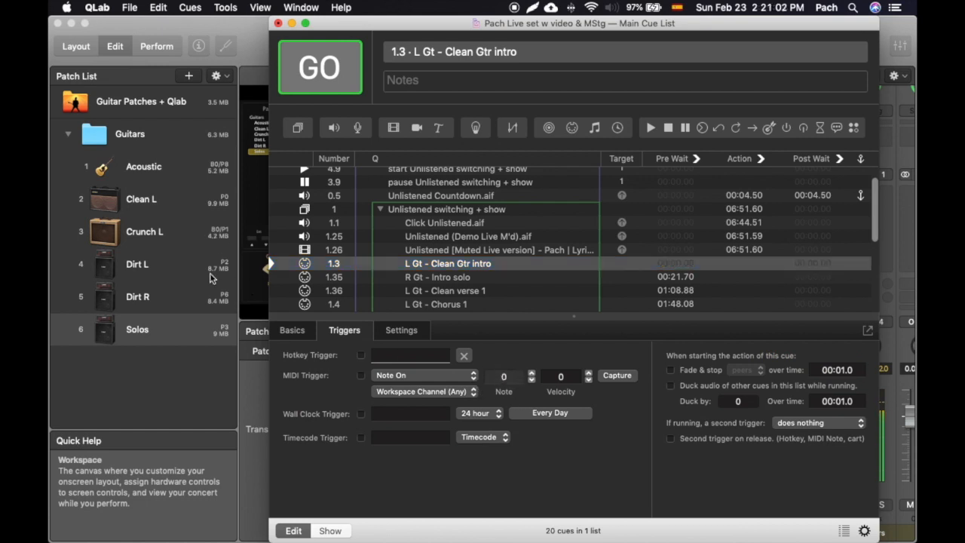
Step: Inspect the Clean L patch's program change setting in MainStage, select the Solos patch, and return to QLab
{"action": "left_click", "coordinate": [182, 198]}
{"action": "left_click", "coordinate": [183, 198]}
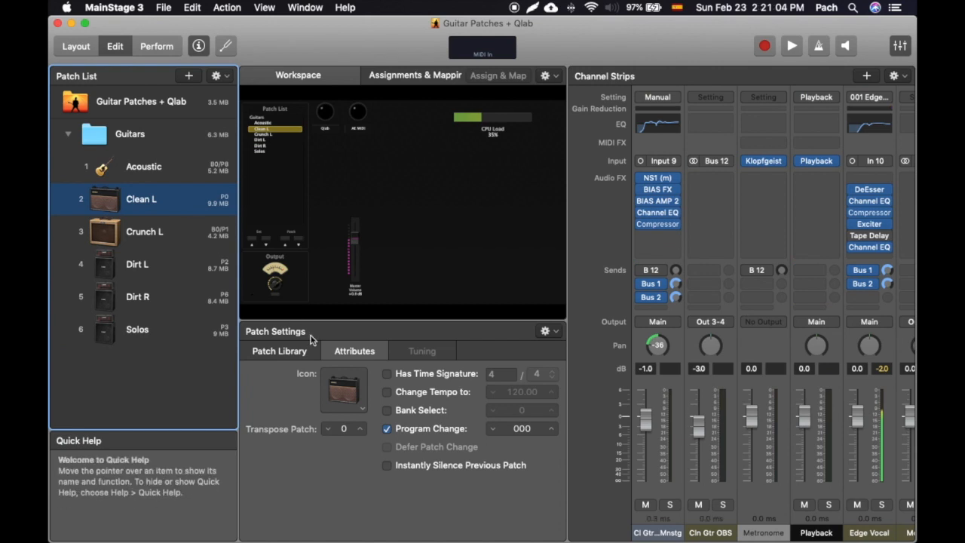
{"action": "left_click", "coordinate": [520, 429]}
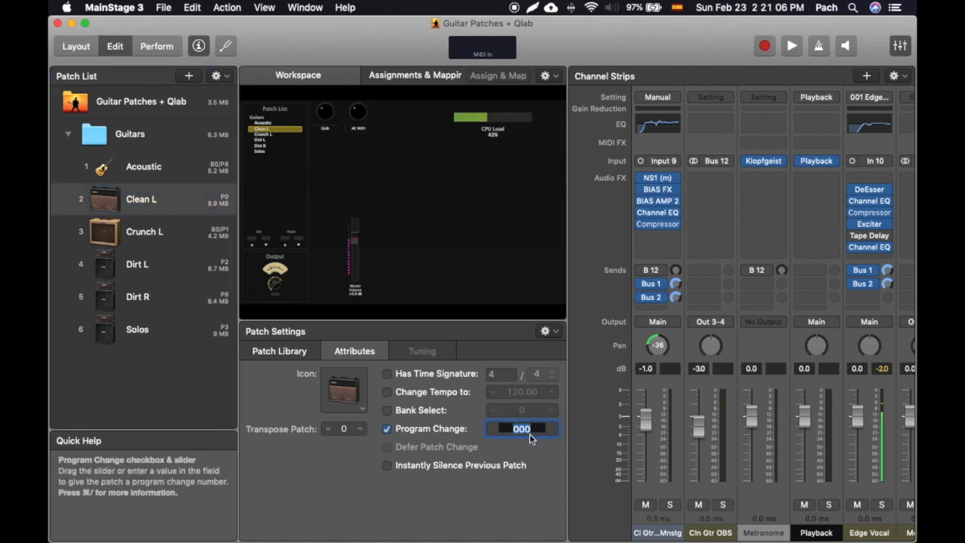
{"action": "left_click", "coordinate": [340, 472]}
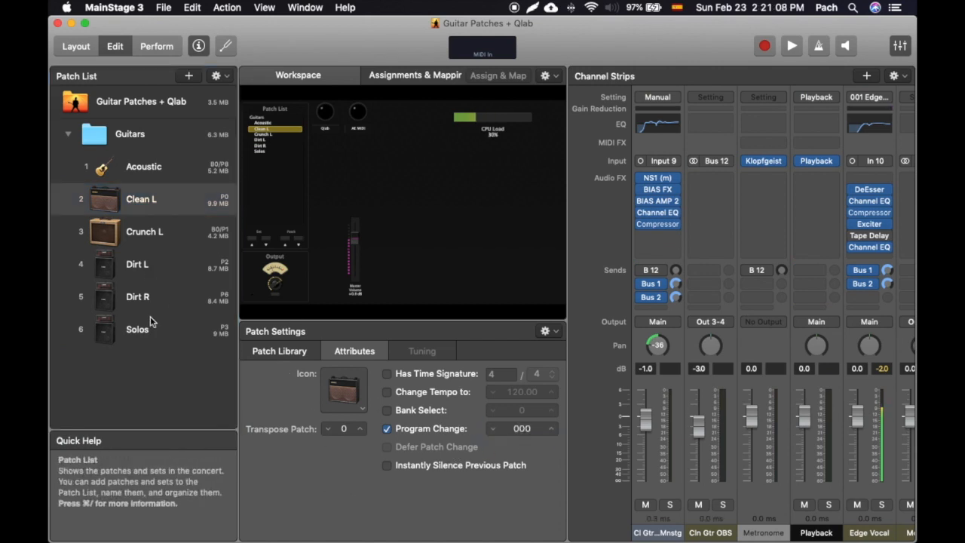
{"action": "left_click", "coordinate": [150, 330]}
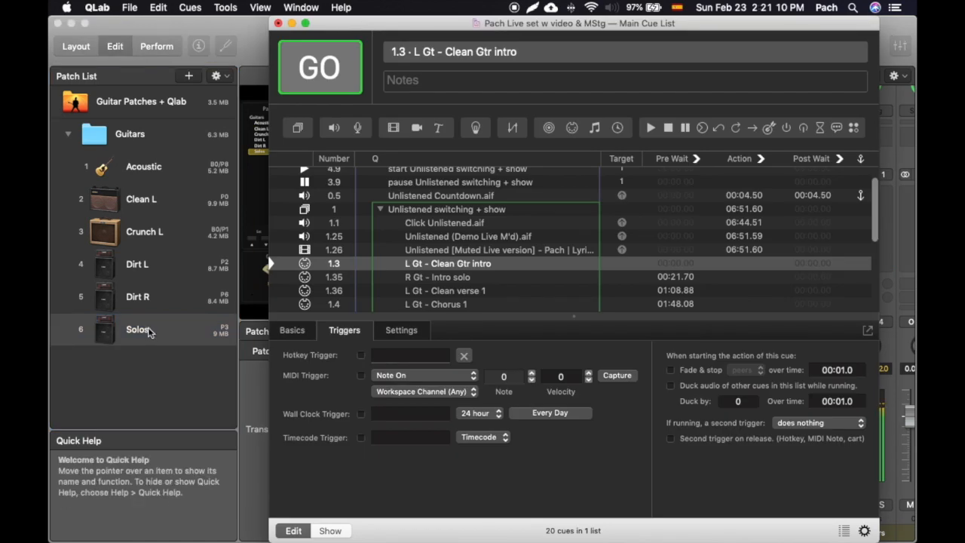
Step: Run the "Unlistened switching + show" group cue and stop it with the "stop Unlistened switching + show" cue
{"action": "left_click", "coordinate": [414, 229]}
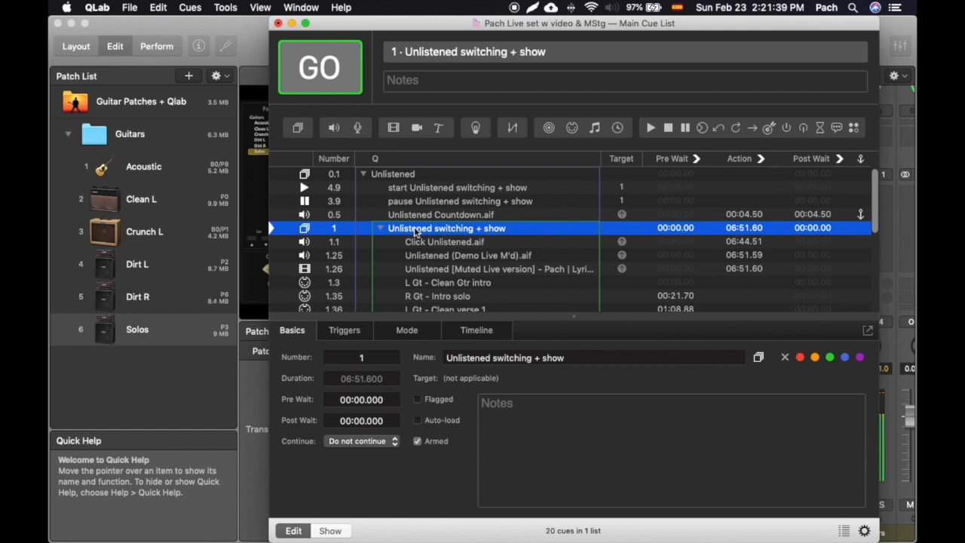
{"action": "key", "text": "space"}
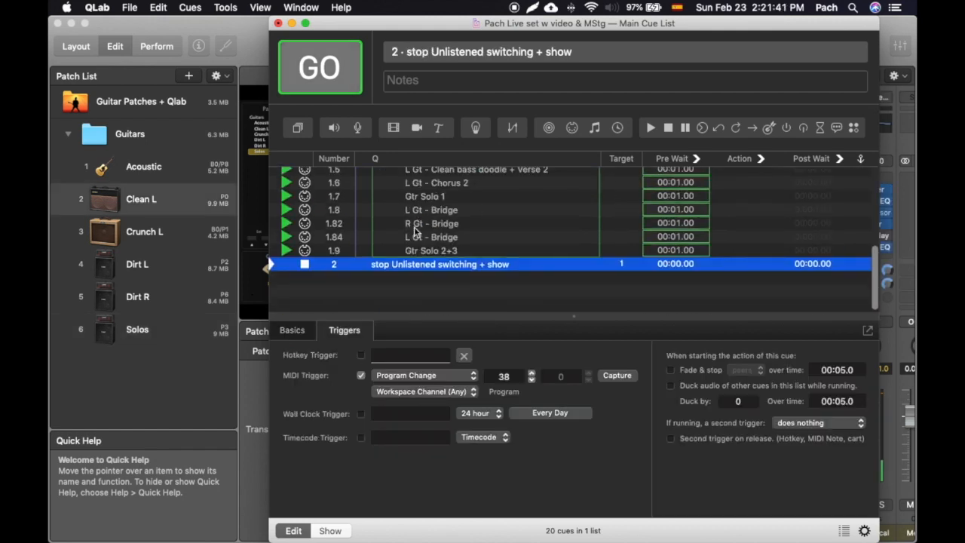
{"action": "key", "text": "space"}
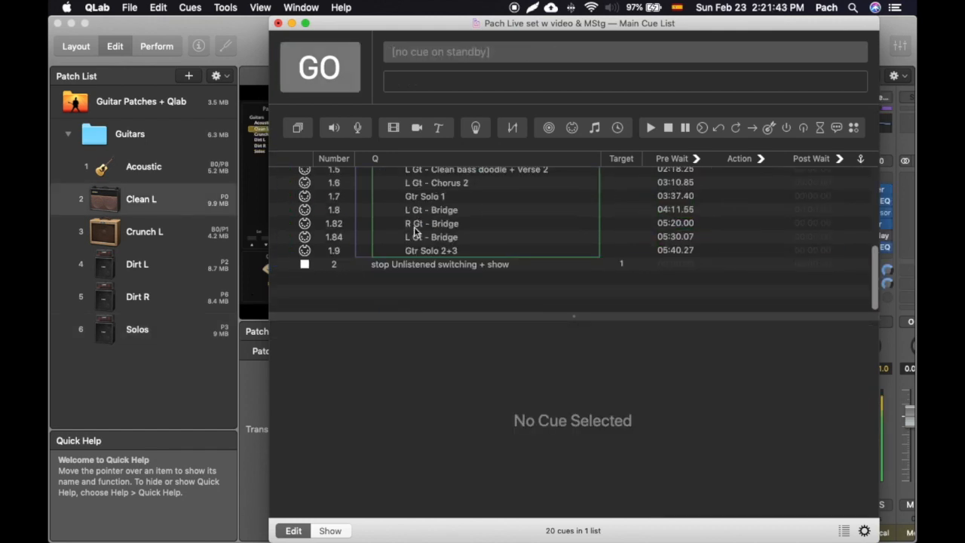
Step: Put the "Unlistened switching + show" group cue back on standby
{"action": "key", "text": "Down"}
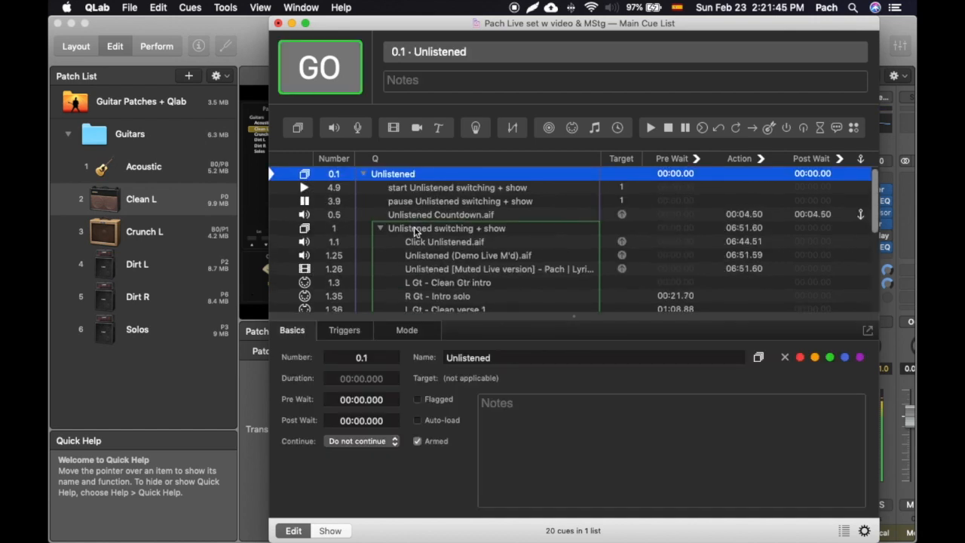
{"action": "key", "text": "Down"}
{"action": "key", "text": "Down"}
{"action": "key", "text": "Down"}
{"action": "key", "text": "Down"}
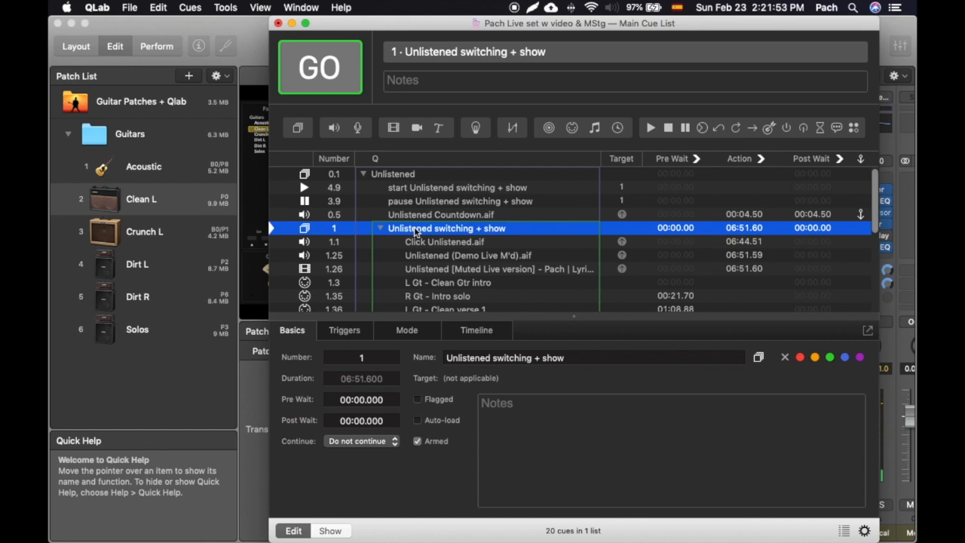
Step: Look through the guitar MIDI cues in the group one by one, up to "L Gt - Chorus 2"
{"action": "scroll", "coordinate": [429, 251], "scroll_direction": "up", "scroll_amount": 1}
{"action": "scroll", "coordinate": [428, 248], "scroll_direction": "down", "scroll_amount": 5}
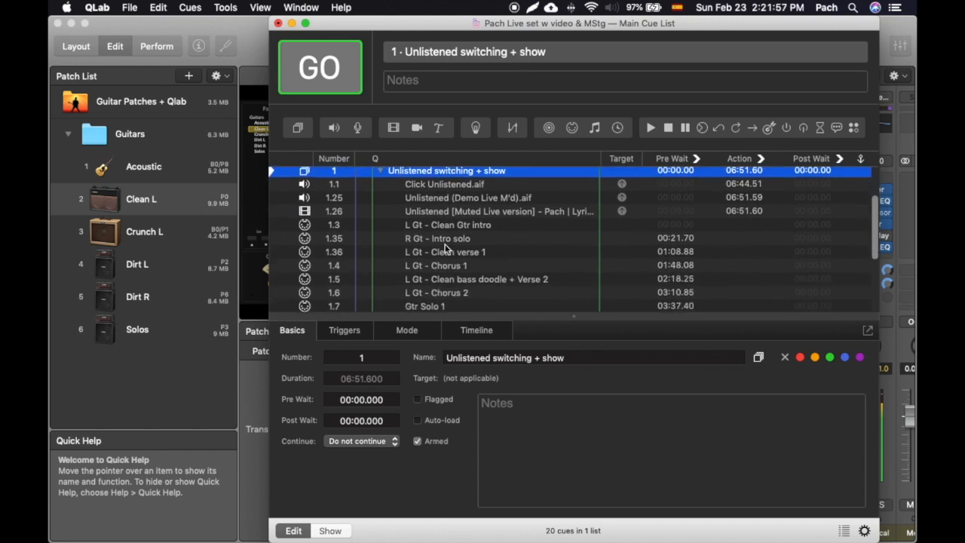
{"action": "left_click", "coordinate": [439, 215]}
{"action": "left_click", "coordinate": [439, 226]}
{"action": "left_click", "coordinate": [435, 240]}
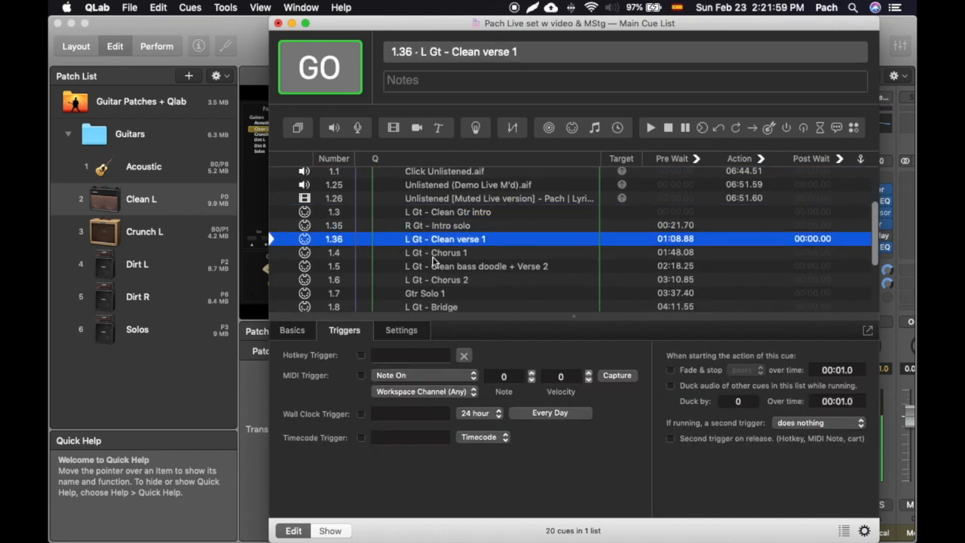
{"action": "left_click", "coordinate": [433, 254]}
{"action": "left_click", "coordinate": [434, 267]}
{"action": "left_click", "coordinate": [427, 280]}
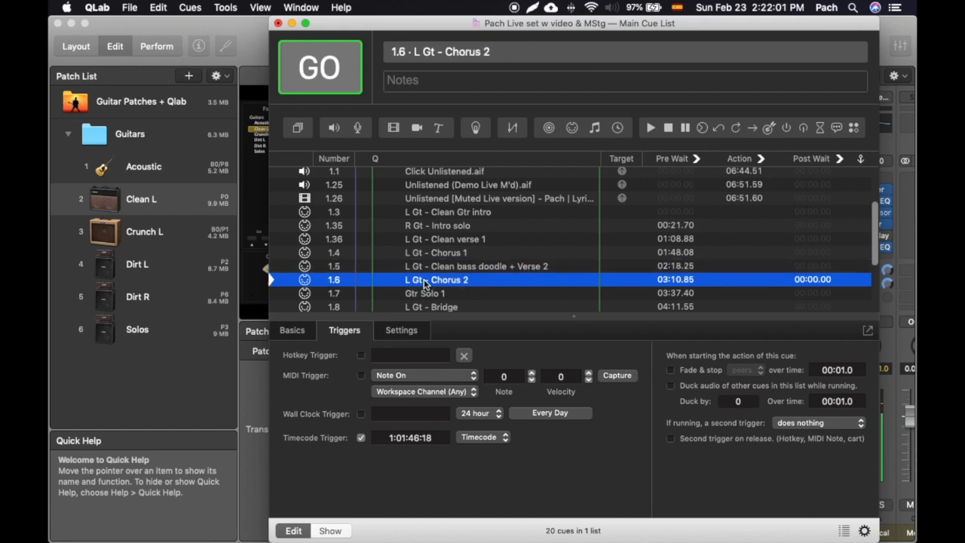
Step: Collapse and re-expand the "Unlistened switching + show" group, leaving the group cue selected
{"action": "scroll", "coordinate": [455, 253], "scroll_direction": "up", "scroll_amount": 3}
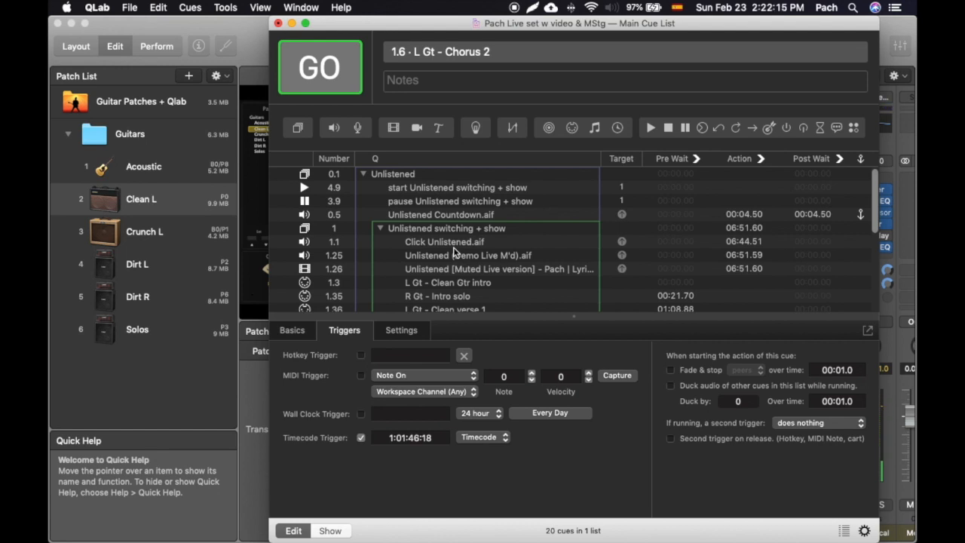
{"action": "left_click", "coordinate": [379, 228]}
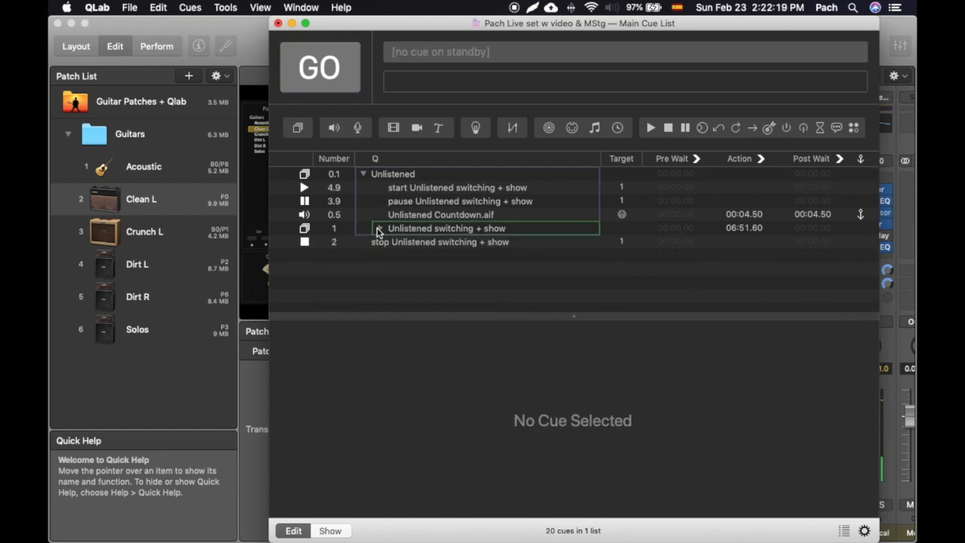
{"action": "left_click", "coordinate": [380, 227]}
{"action": "left_click", "coordinate": [419, 230]}
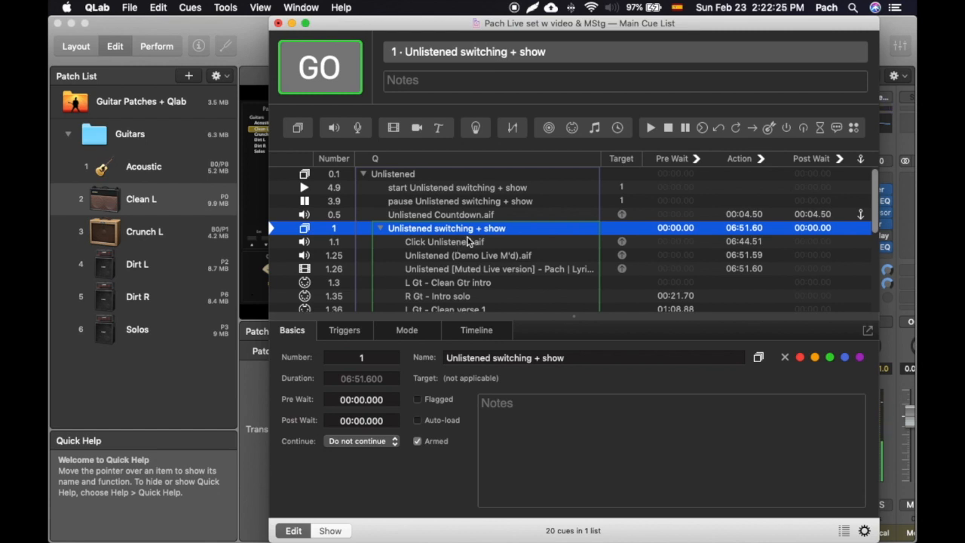
Step: Play the "Click Unlistened.aif" audio cue
{"action": "scroll", "coordinate": [467, 241], "scroll_direction": "down", "scroll_amount": 1}
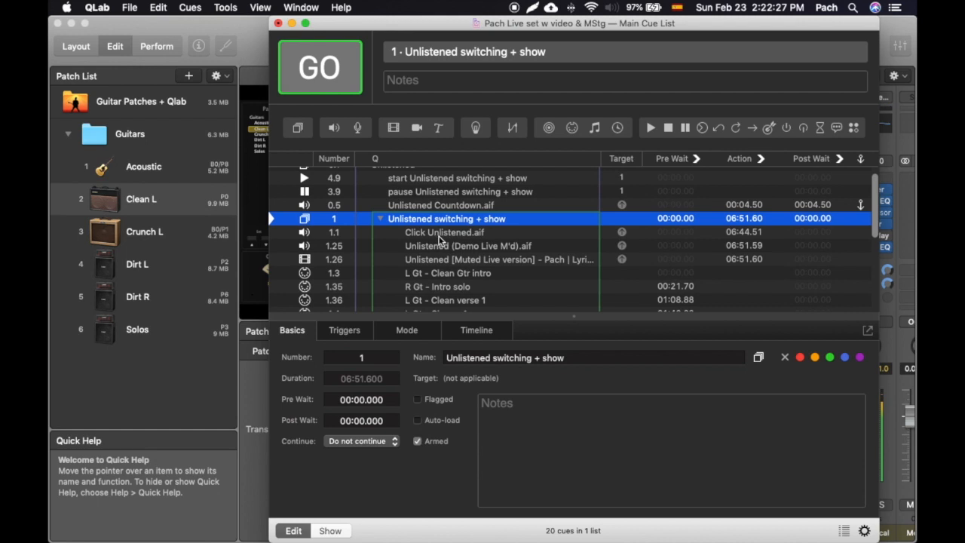
{"action": "left_click", "coordinate": [440, 233]}
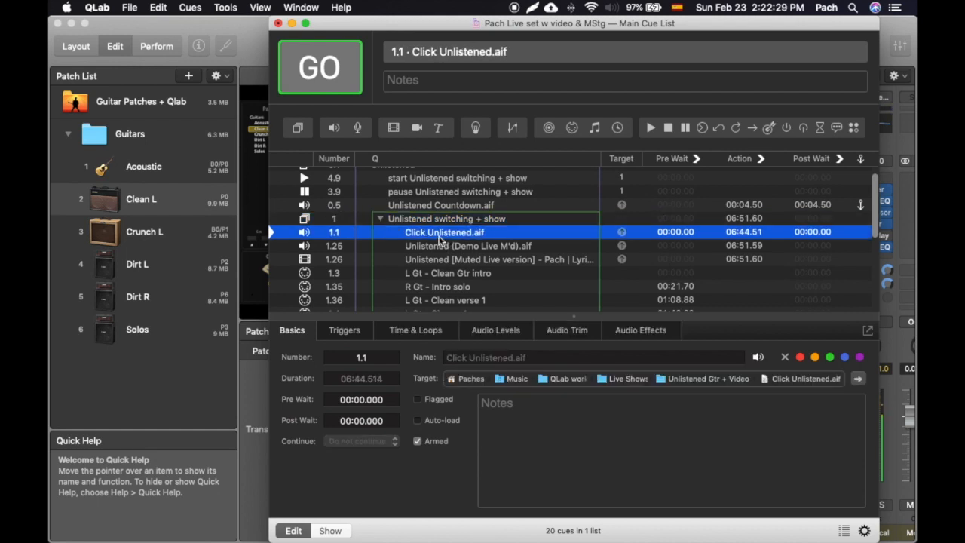
{"action": "key", "text": "space"}
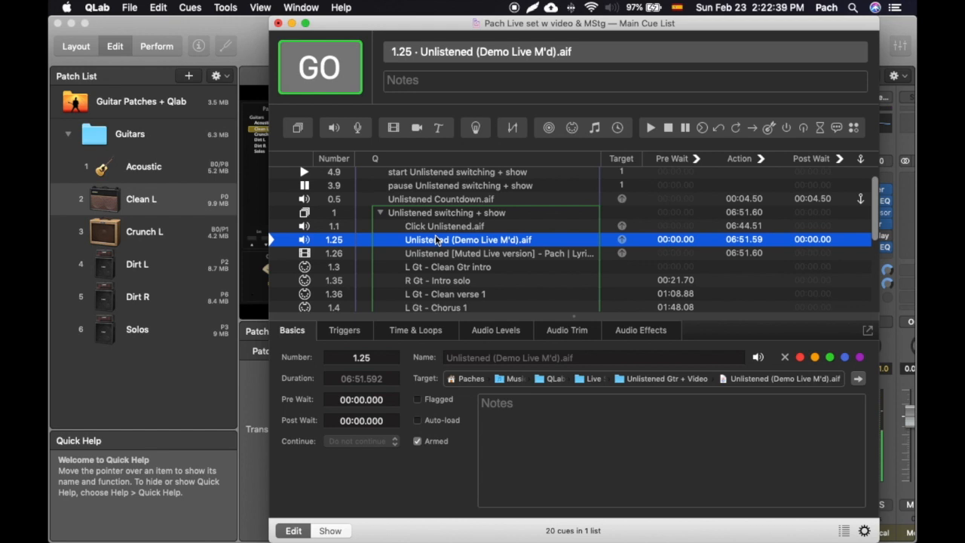
Step: Compare the basic settings of the "Unlistened Countdown.aif" and "Click Unlistened.aif" cues and review the surrounding cues in the list
{"action": "scroll", "coordinate": [435, 234], "scroll_direction": "up", "scroll_amount": 1}
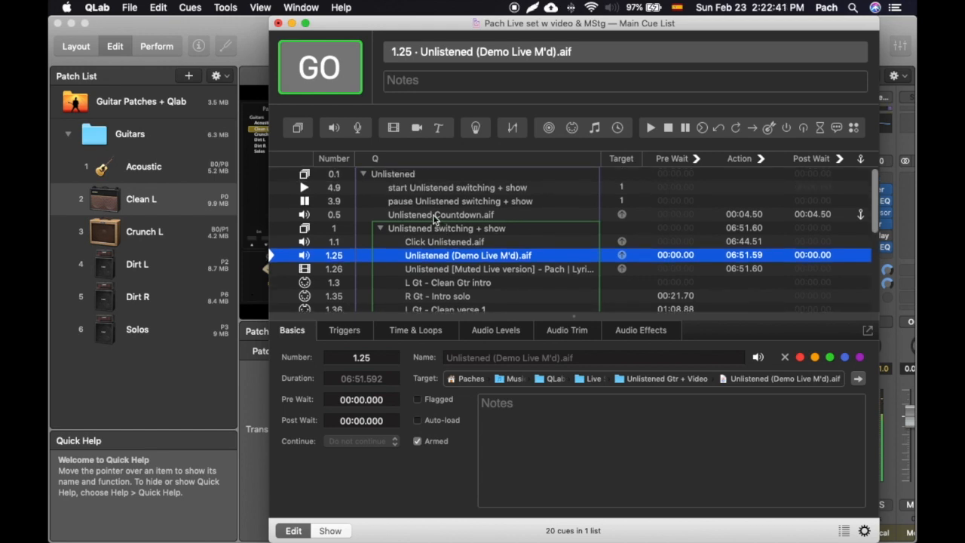
{"action": "left_click", "coordinate": [435, 217]}
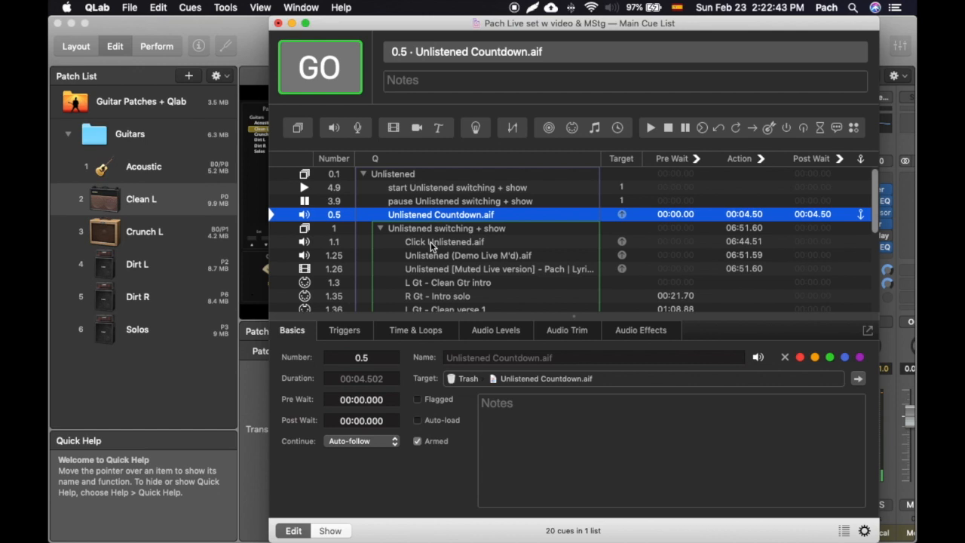
{"action": "left_click", "coordinate": [420, 244]}
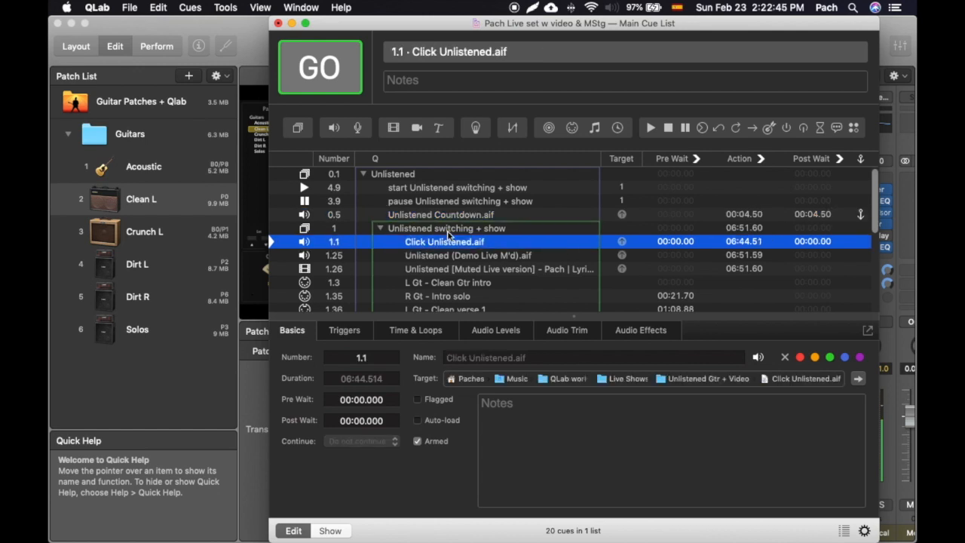
{"action": "scroll", "coordinate": [447, 233], "scroll_direction": "down", "scroll_amount": 1}
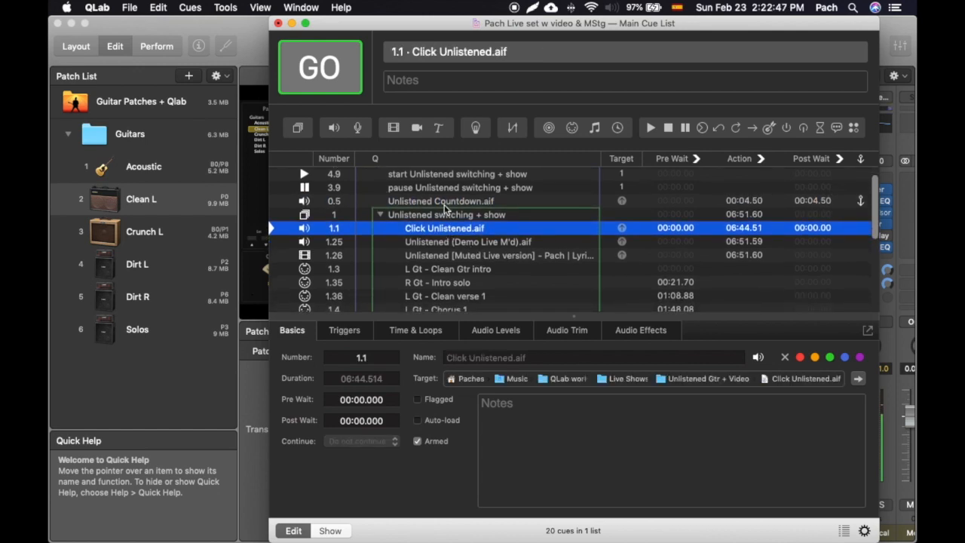
{"action": "left_click", "coordinate": [443, 205]}
{"action": "left_click", "coordinate": [438, 233]}
{"action": "scroll", "coordinate": [449, 241], "scroll_direction": "down", "scroll_amount": 1}
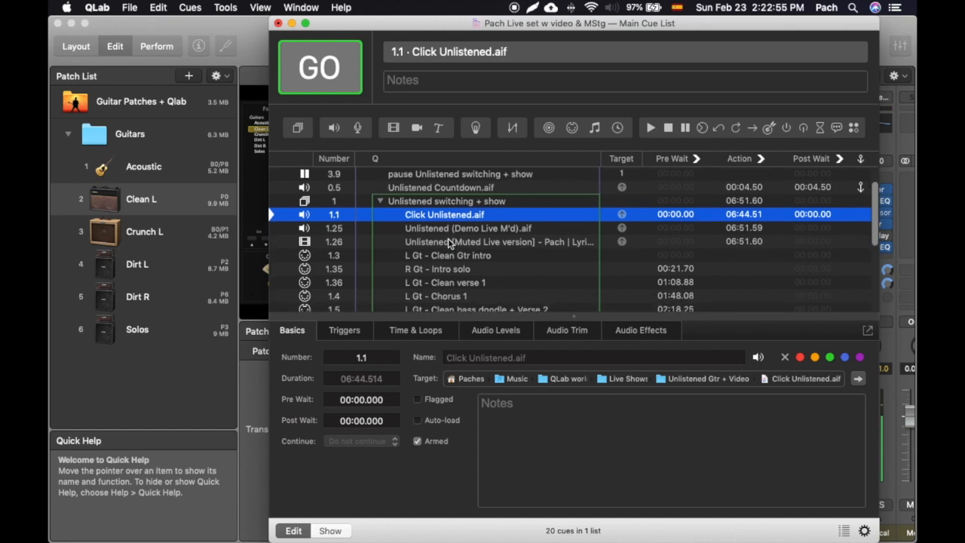
{"action": "scroll", "coordinate": [450, 241], "scroll_direction": "up", "scroll_amount": 2}
{"action": "scroll", "coordinate": [452, 238], "scroll_direction": "down", "scroll_amount": 2}
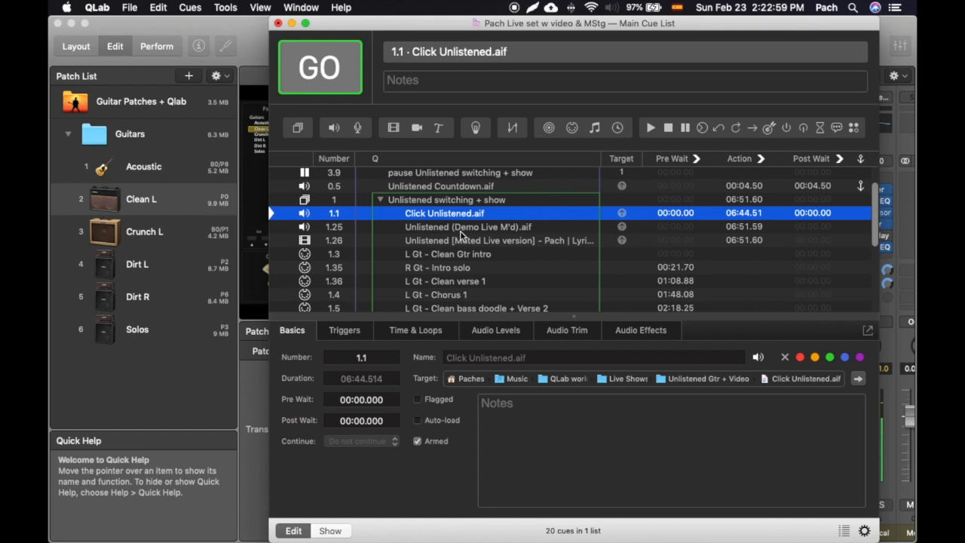
Step: Play the backing audio cue "Unlistened (Demo Live M'd).aif" and stop it
{"action": "left_click", "coordinate": [461, 228]}
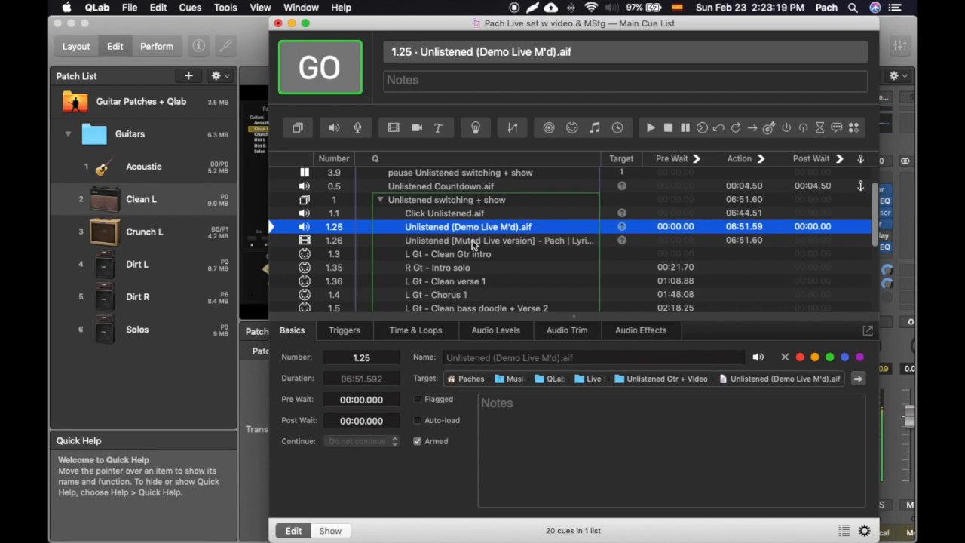
{"action": "key", "text": "space"}
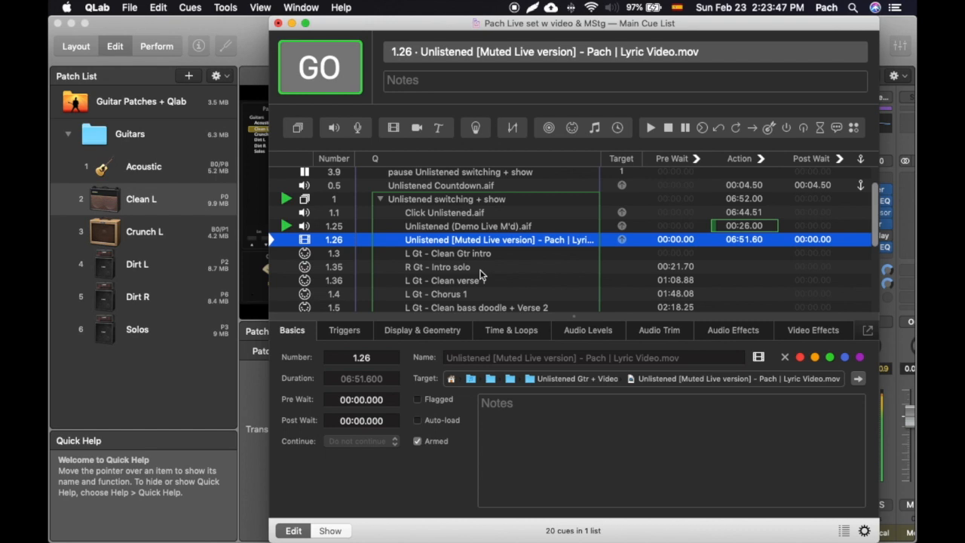
{"action": "key", "text": "Escape"}
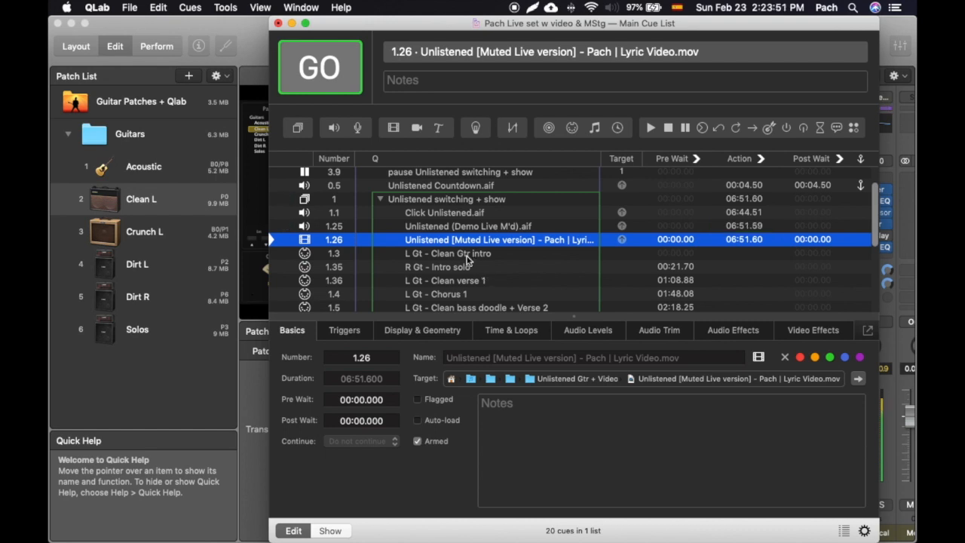
Step: Play the lyric video cue "Unlistened [Muted Live version]" and stop it
{"action": "left_click", "coordinate": [472, 256]}
{"action": "scroll", "coordinate": [474, 260], "scroll_direction": "down", "scroll_amount": 2}
{"action": "scroll", "coordinate": [459, 249], "scroll_direction": "up", "scroll_amount": 1}
{"action": "left_click", "coordinate": [443, 220]}
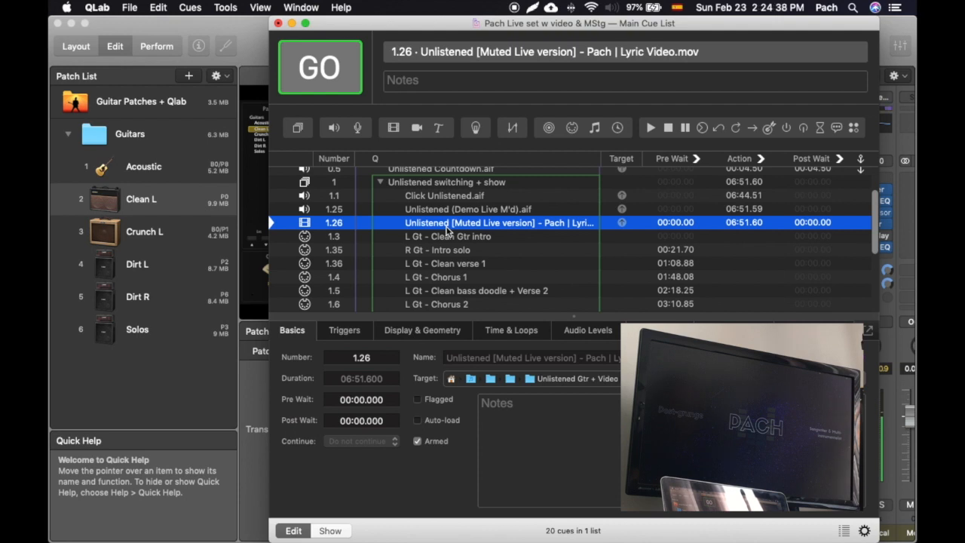
{"action": "key", "text": "space"}
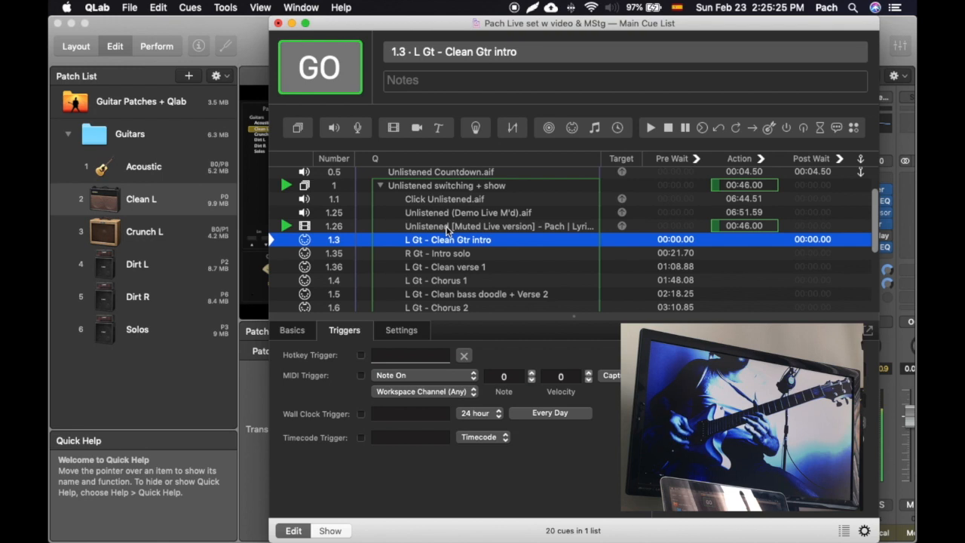
{"action": "key", "text": "Escape"}
Step: Go through the guitar MIDI cues one by one from "L Gt - Clean Gtr intro" to "L Gt - Chorus 2"
{"action": "key", "text": "Down"}
{"action": "key", "text": "Up"}
{"action": "key", "text": "Down"}
{"action": "key", "text": "Down"}
{"action": "key", "text": "Down"}
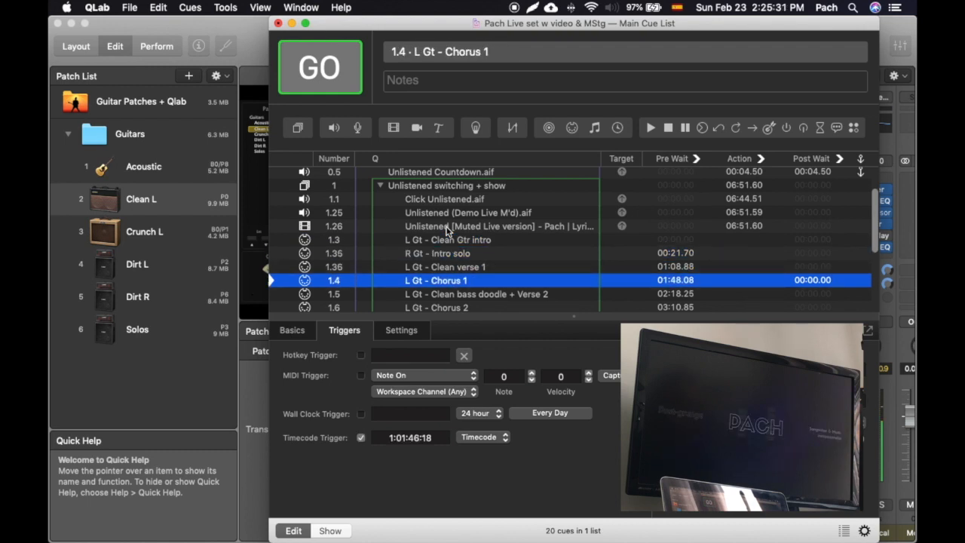
{"action": "key", "text": "Down"}
{"action": "key", "text": "Down"}
{"action": "scroll", "coordinate": [424, 261], "scroll_direction": "down", "scroll_amount": 1}
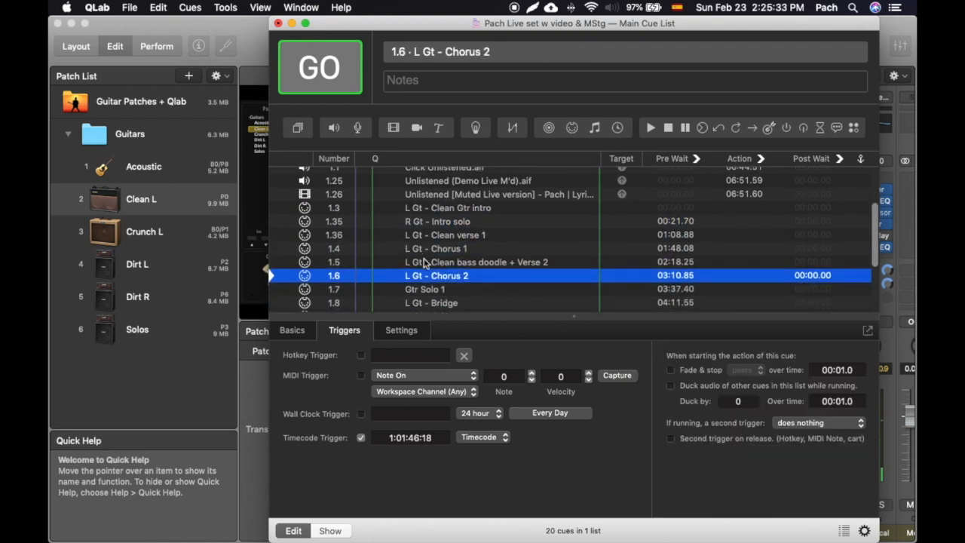
{"action": "scroll", "coordinate": [424, 261], "scroll_direction": "up", "scroll_amount": 1}
Step: Compare the basic settings of the guitar MIDI cues from "L Gt - Clean Gtr intro" to "L Gt - Chorus 2"
{"action": "left_click", "coordinate": [413, 200]}
{"action": "left_click", "coordinate": [290, 332]}
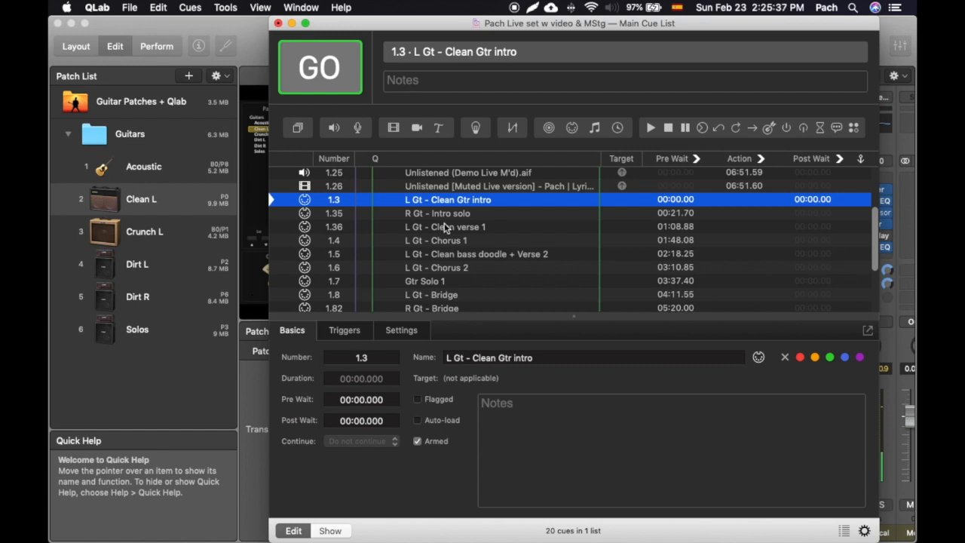
{"action": "key", "text": "Down"}
{"action": "key", "text": "Down"}
{"action": "left_click", "coordinate": [438, 245]}
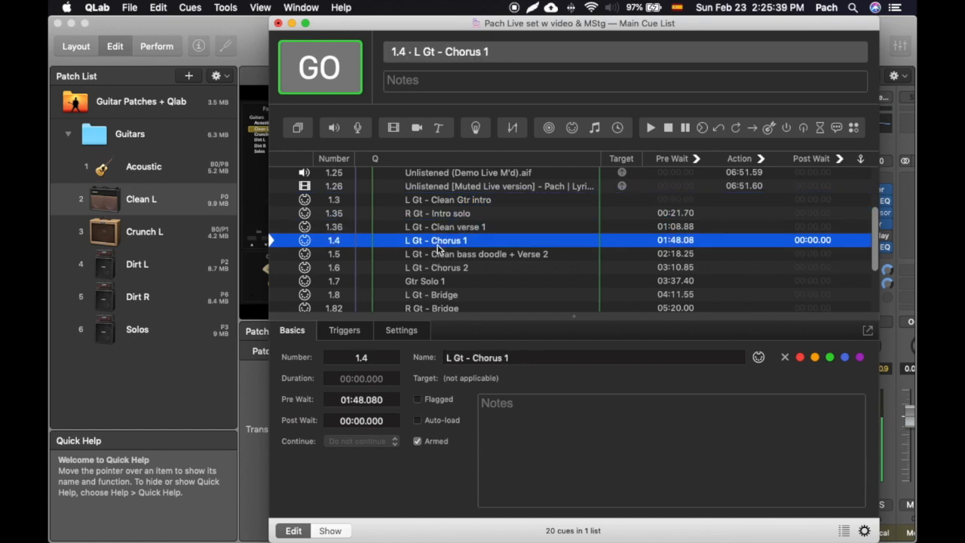
{"action": "left_click", "coordinate": [431, 267]}
Step: Inspect the pre-wait time of the "L Gt - Clean Gtr intro" cue
{"action": "scroll", "coordinate": [430, 264], "scroll_direction": "up", "scroll_amount": 2}
{"action": "left_click", "coordinate": [433, 237]}
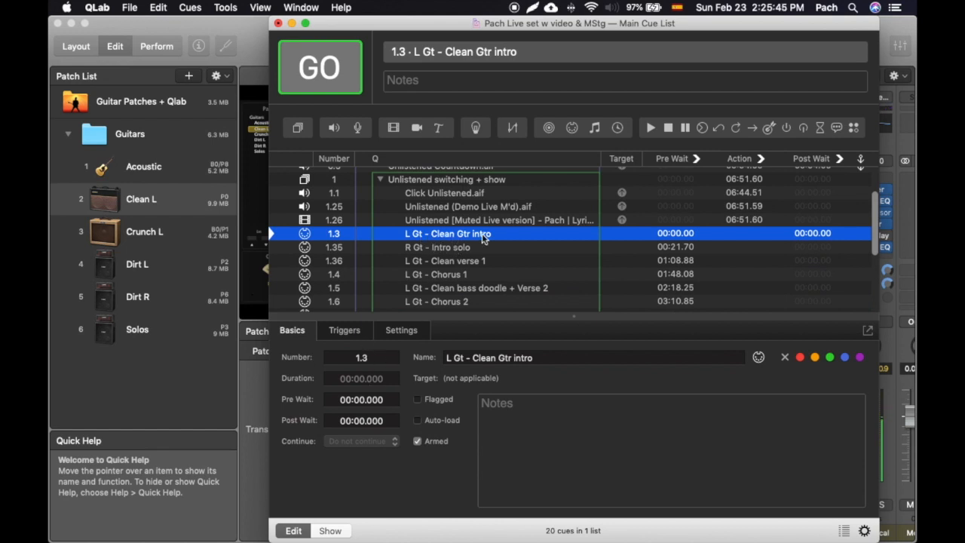
{"action": "left_click_drag", "start_coordinate": [366, 399], "coordinate": [388, 398]}
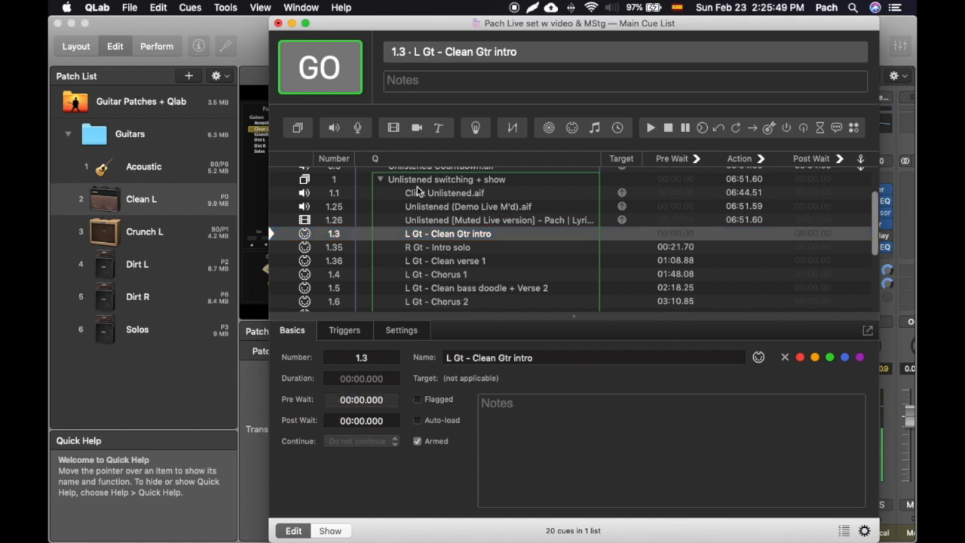
Step: Run the "Unlistened switching + show" group, watch its pre-wait countdowns, select "R Gt - Intro solo" and stop playback
{"action": "left_click", "coordinate": [413, 181]}
{"action": "key", "text": "space"}
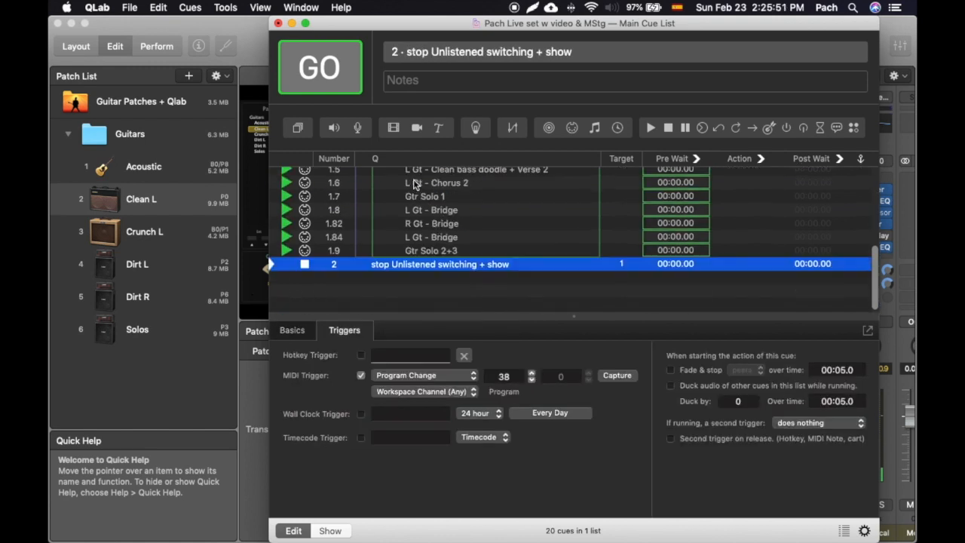
{"action": "scroll", "coordinate": [422, 188], "scroll_direction": "up", "scroll_amount": 5}
{"action": "scroll", "coordinate": [439, 200], "scroll_direction": "up", "scroll_amount": 1}
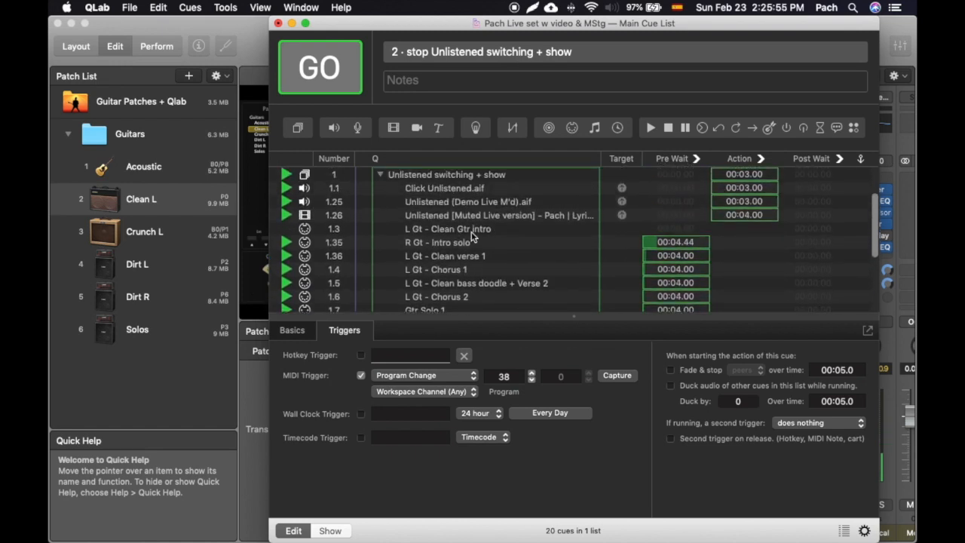
{"action": "scroll", "coordinate": [467, 237], "scroll_direction": "up", "scroll_amount": 1}
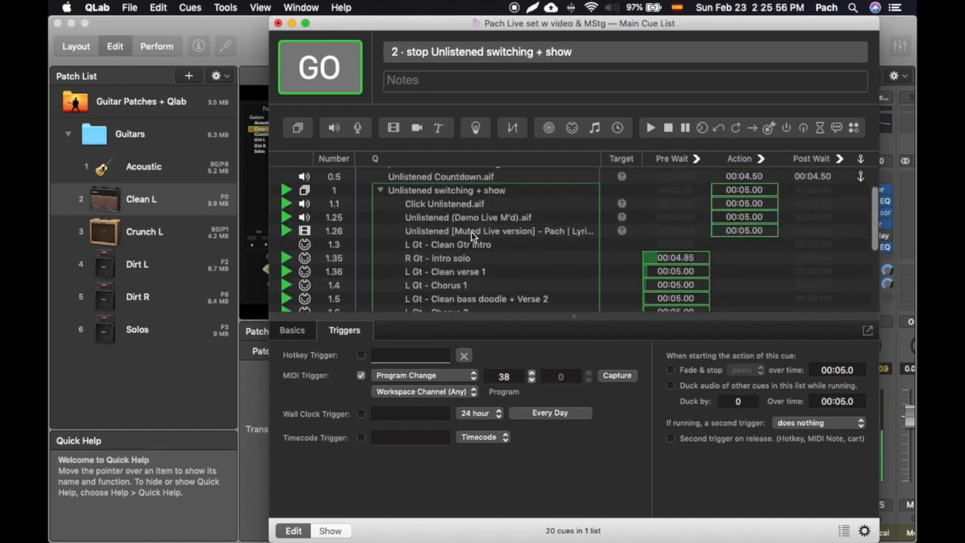
{"action": "left_click", "coordinate": [435, 260]}
{"action": "key", "text": "Escape"}
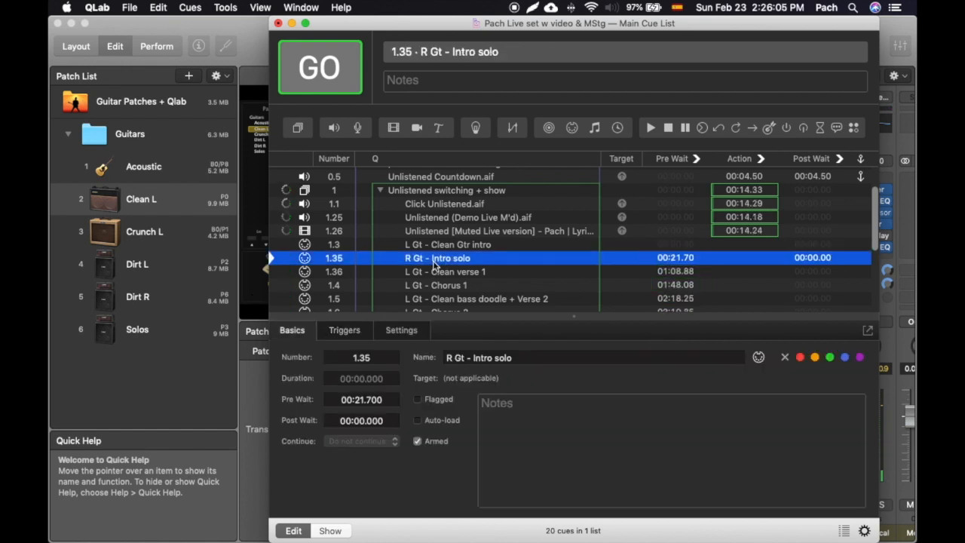
Step: Inspect the pre-wait time of the "R Gt - Intro solo" cue without changing it
{"action": "left_click_drag", "start_coordinate": [391, 400], "coordinate": [330, 397]}
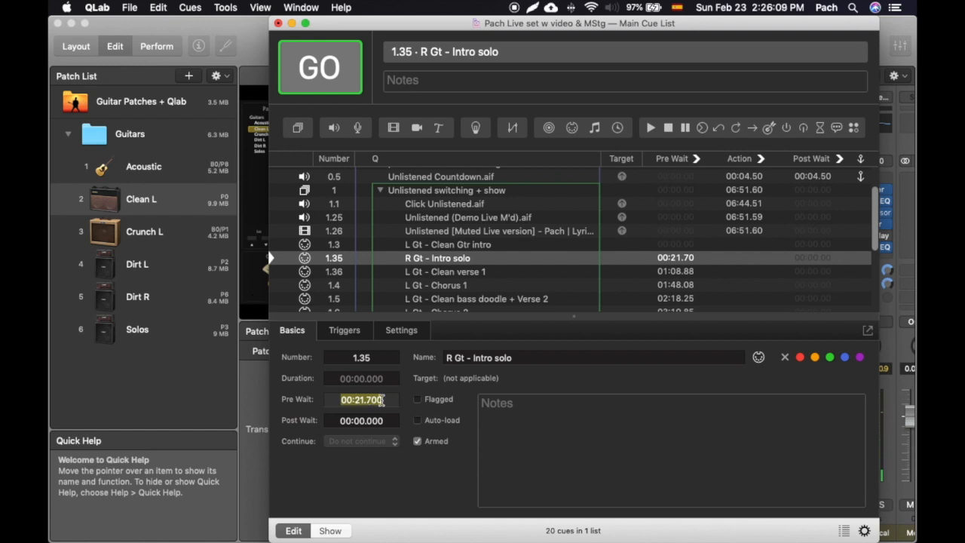
{"action": "left_click", "coordinate": [388, 400]}
{"action": "left_click", "coordinate": [425, 259]}
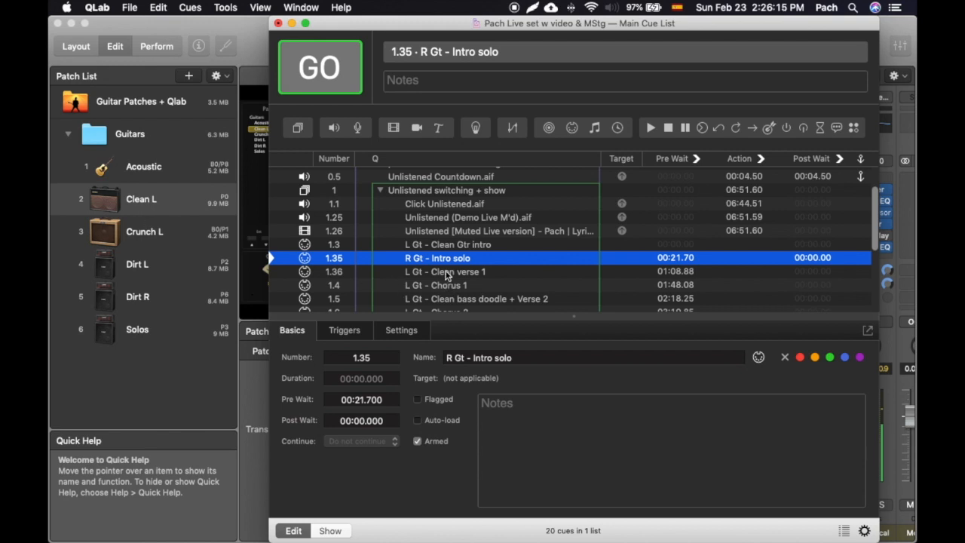
Step: Review the trigger settings of the "R Gt - Intro solo" cue and its neighbouring guitar MIDI cues
{"action": "left_click", "coordinate": [351, 333]}
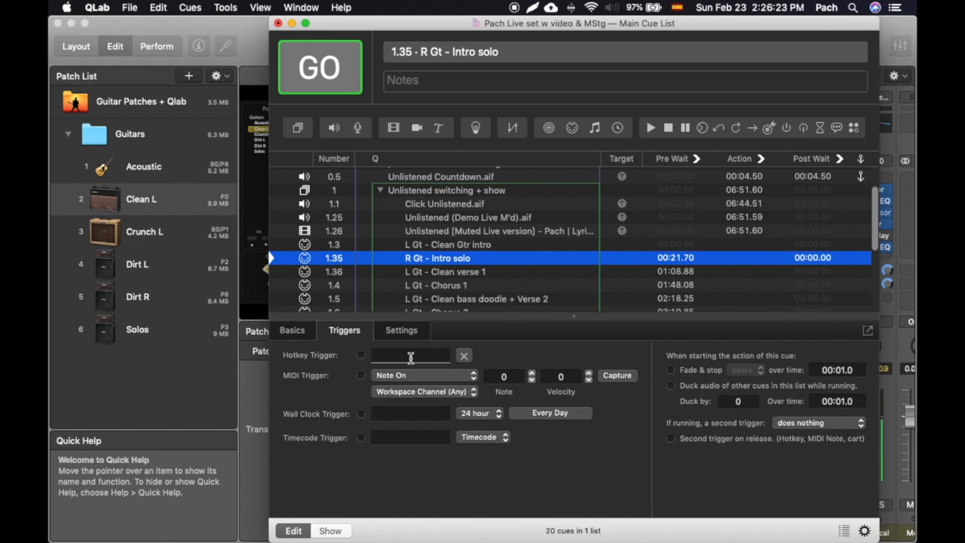
{"action": "left_click", "coordinate": [422, 246]}
{"action": "left_click", "coordinate": [419, 260]}
{"action": "left_click", "coordinate": [420, 272]}
Step: Compare the MIDI program change settings of the "L Gt - Clean Gtr intro", "R Gt - Intro solo" and "L Gt - Clean verse 1" cues
{"action": "left_click", "coordinate": [401, 331]}
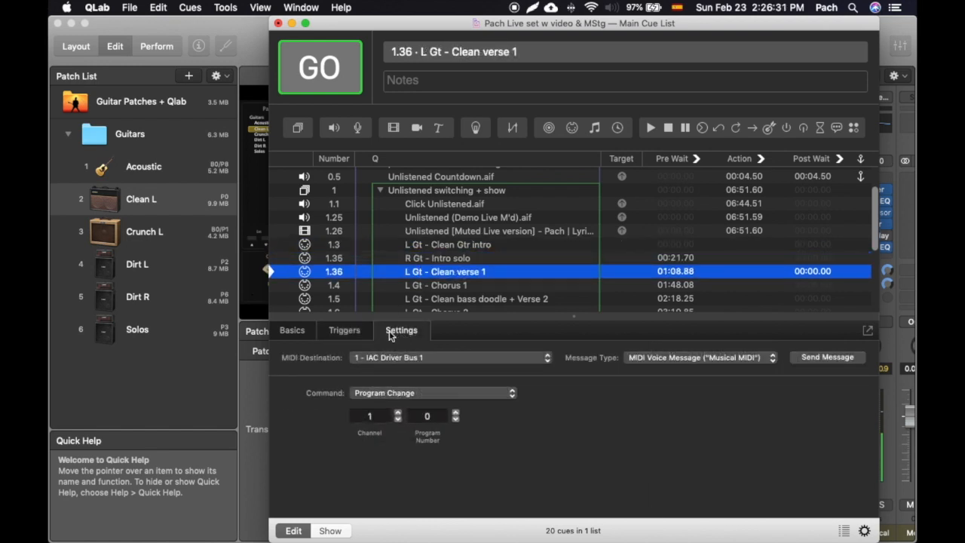
{"action": "left_click", "coordinate": [426, 259]}
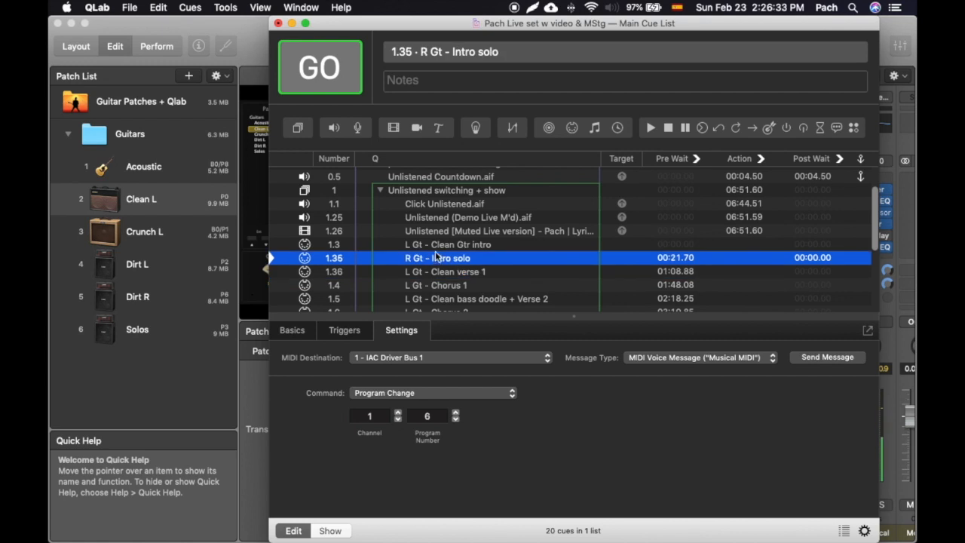
{"action": "left_click", "coordinate": [435, 247]}
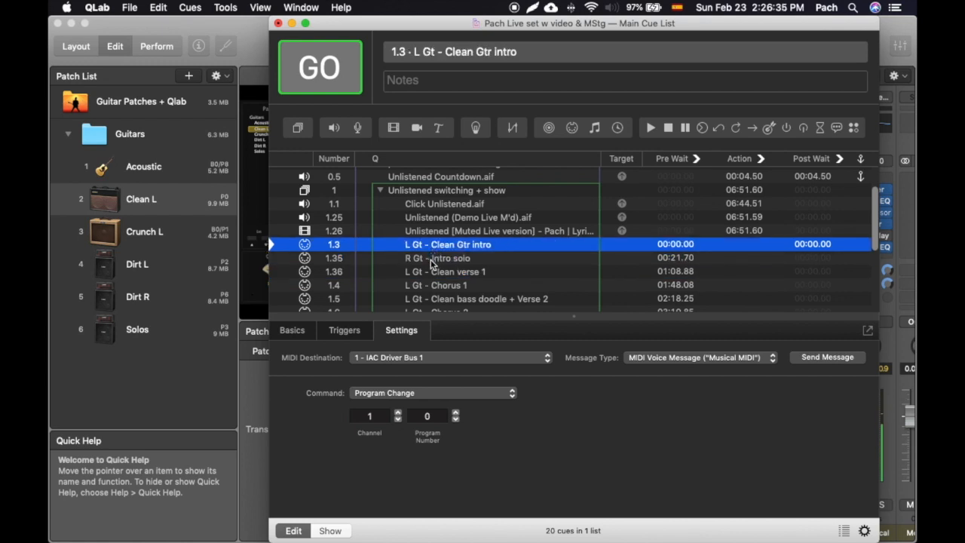
{"action": "left_click", "coordinate": [437, 259]}
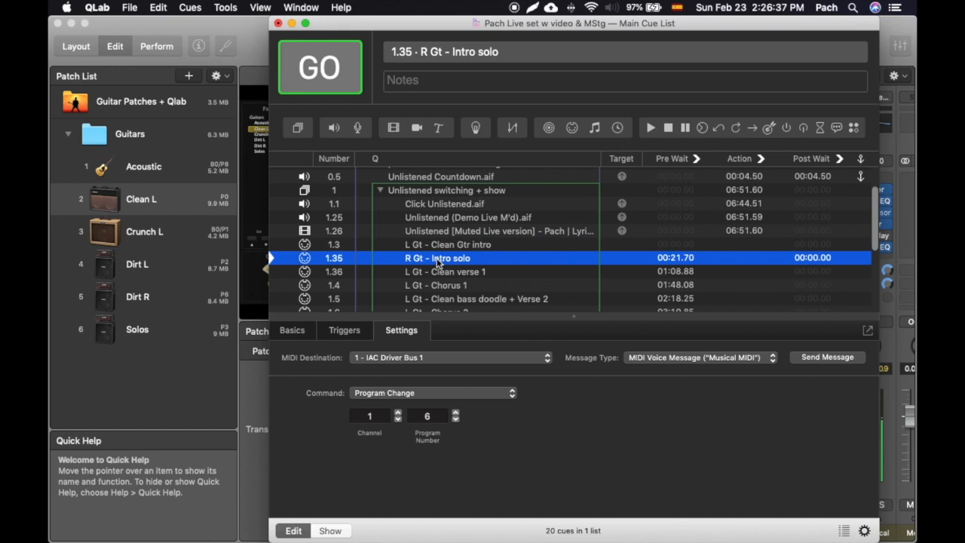
{"action": "left_click", "coordinate": [438, 272]}
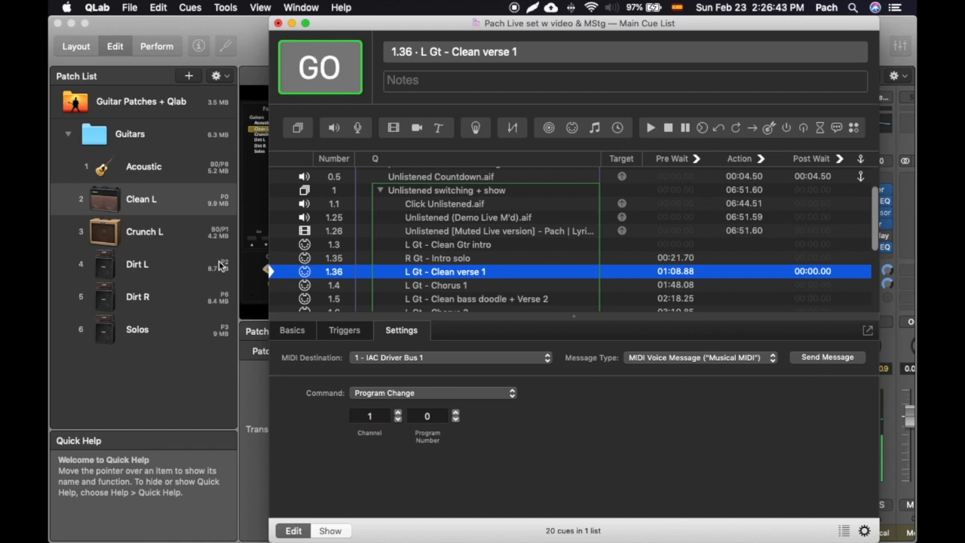
Step: Switch to MainStage and turn off Bank Select for the Crunch L patch
{"action": "left_click", "coordinate": [190, 239]}
{"action": "left_click", "coordinate": [191, 240]}
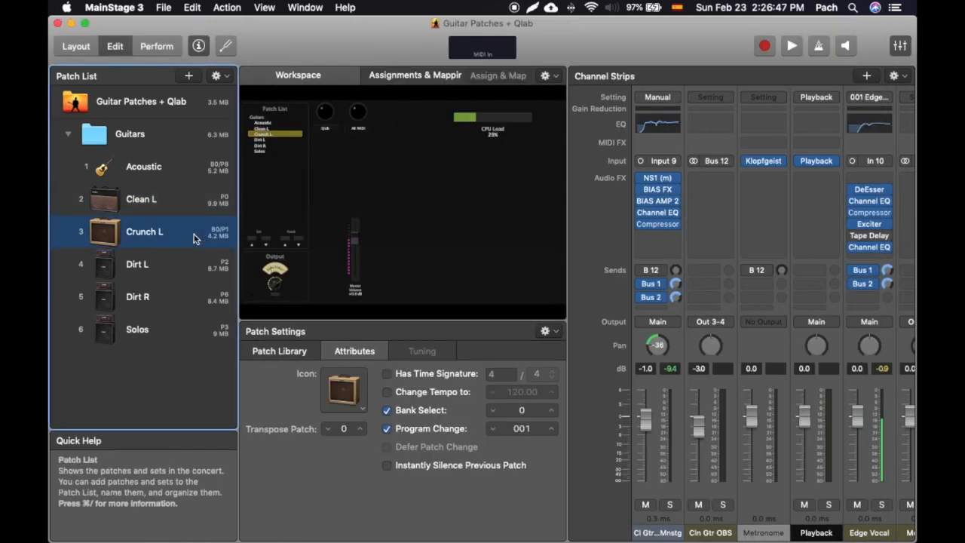
{"action": "left_click", "coordinate": [386, 411]}
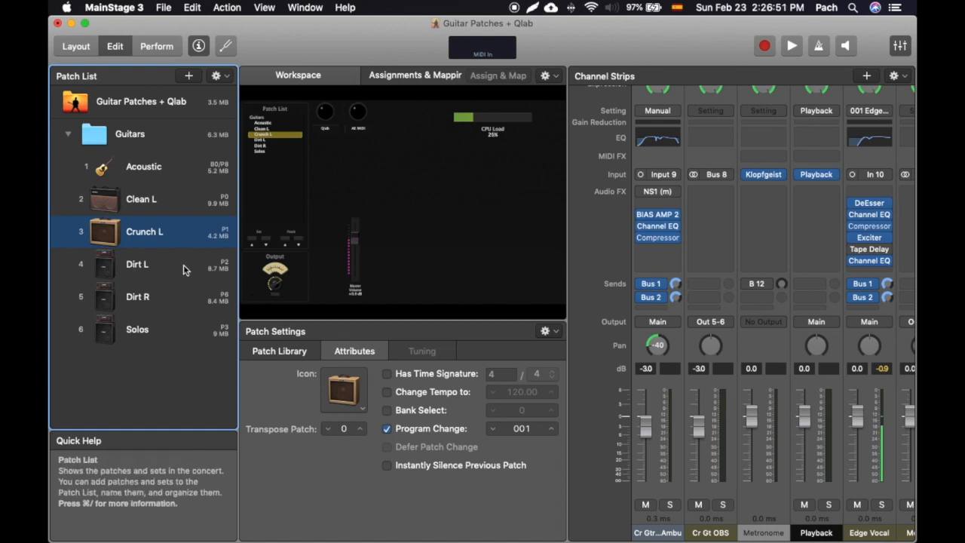
Step: Return to QLab and check the program change settings of "L Gt - Chorus 1" and "L Gt - Clean bass doodle + Verse 2"
{"action": "key", "text": "super+Tab"}
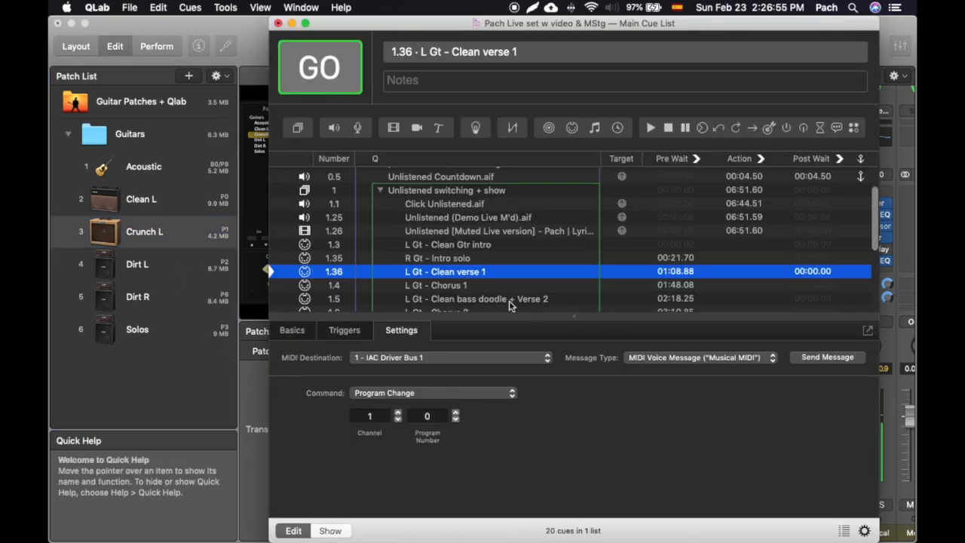
{"action": "scroll", "coordinate": [473, 280], "scroll_direction": "down", "scroll_amount": 2}
{"action": "left_click", "coordinate": [450, 260]}
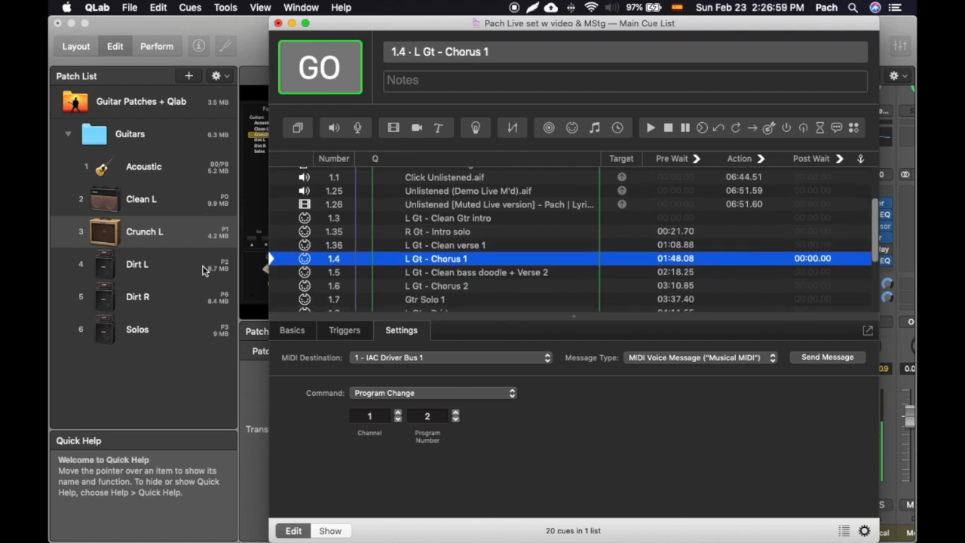
{"action": "left_click", "coordinate": [462, 275]}
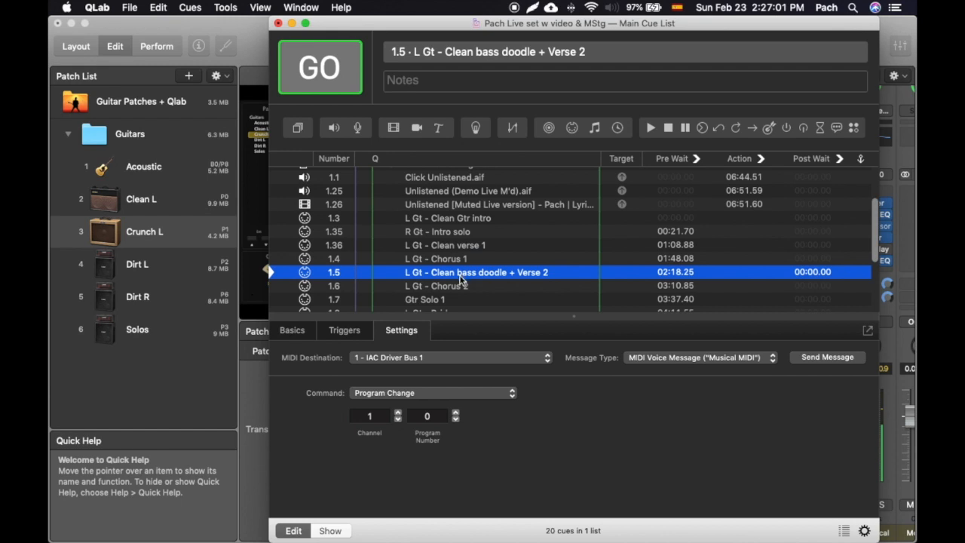
{"action": "scroll", "coordinate": [525, 280], "scroll_direction": "down", "scroll_amount": 3}
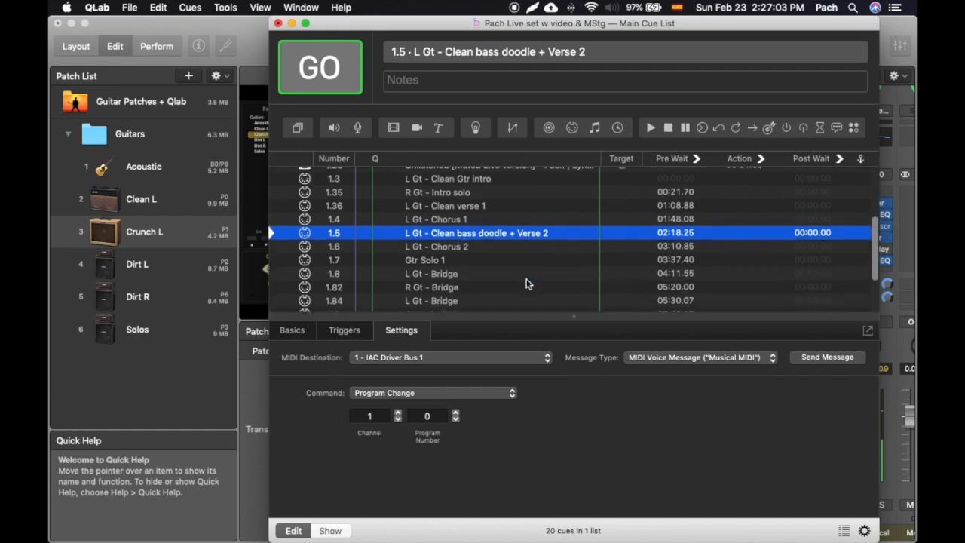
Step: Collapse the "Unlistened switching + show" group in the cue list
{"action": "scroll", "coordinate": [527, 285], "scroll_direction": "up", "scroll_amount": 5}
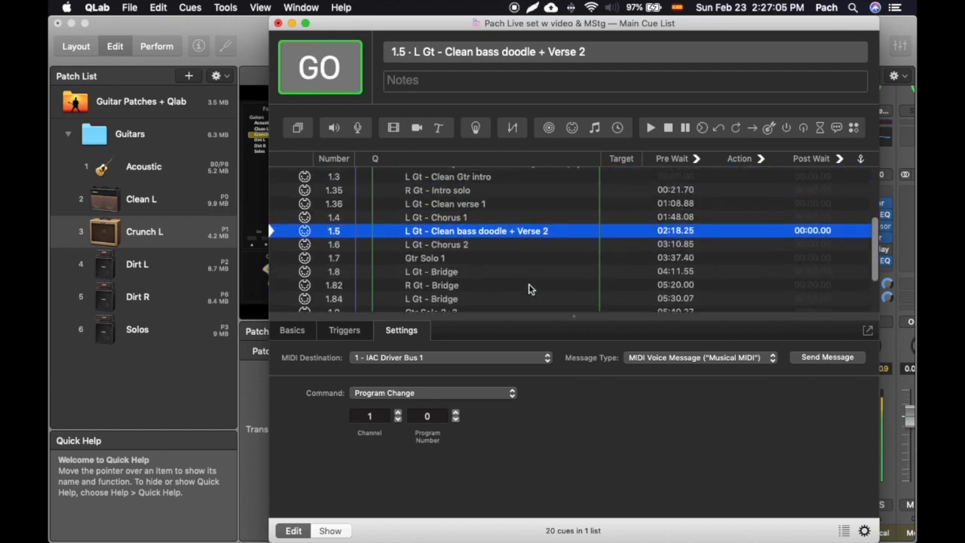
{"action": "scroll", "coordinate": [528, 288], "scroll_direction": "up", "scroll_amount": 2}
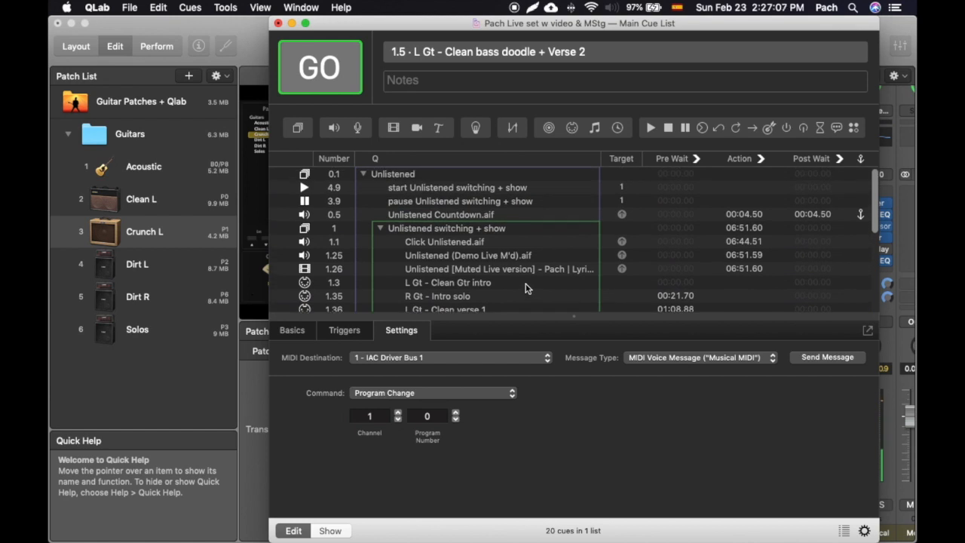
{"action": "left_click", "coordinate": [381, 228]}
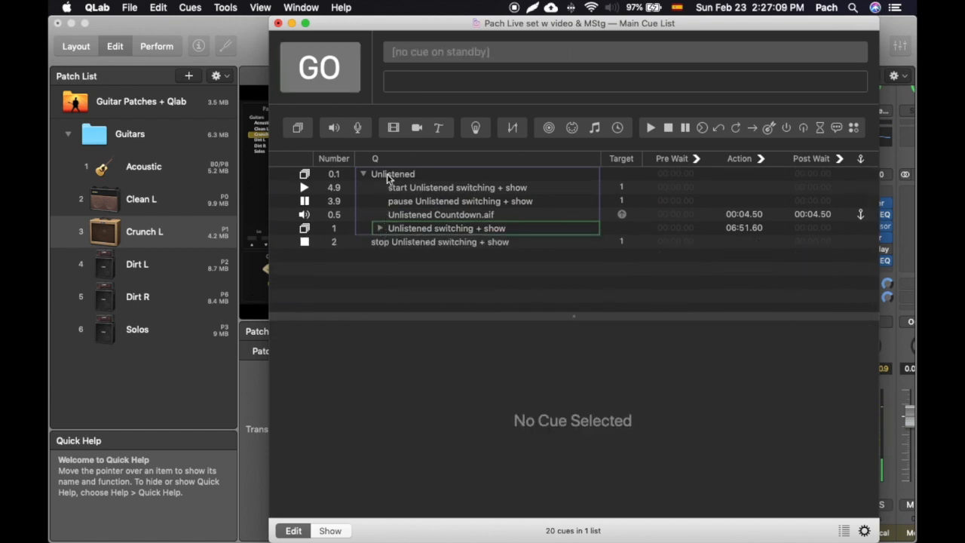
Step: Review the settings of the "Unlistened" group, the "start Unlistened switching + show" cue and the "Unlistened switching + show" group
{"action": "left_click", "coordinate": [388, 175]}
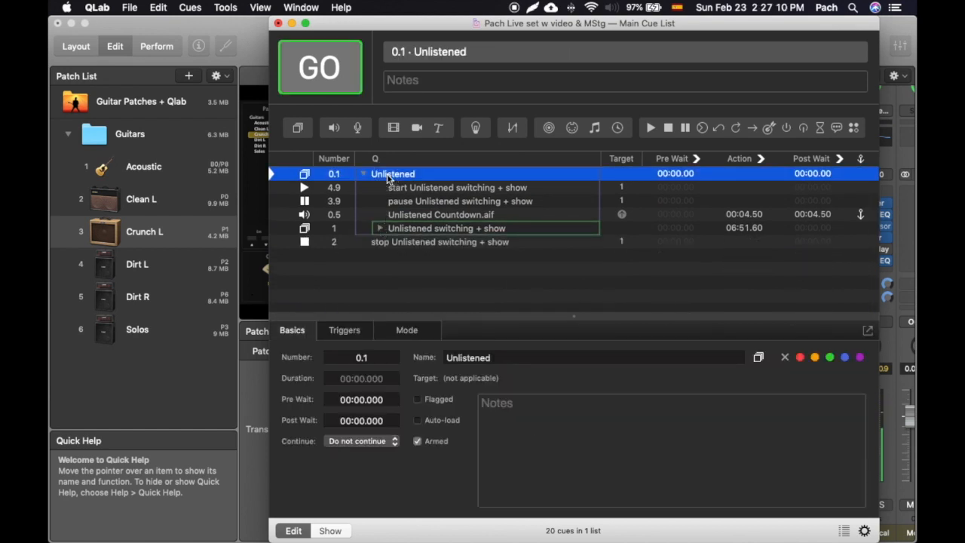
{"action": "left_click", "coordinate": [454, 192]}
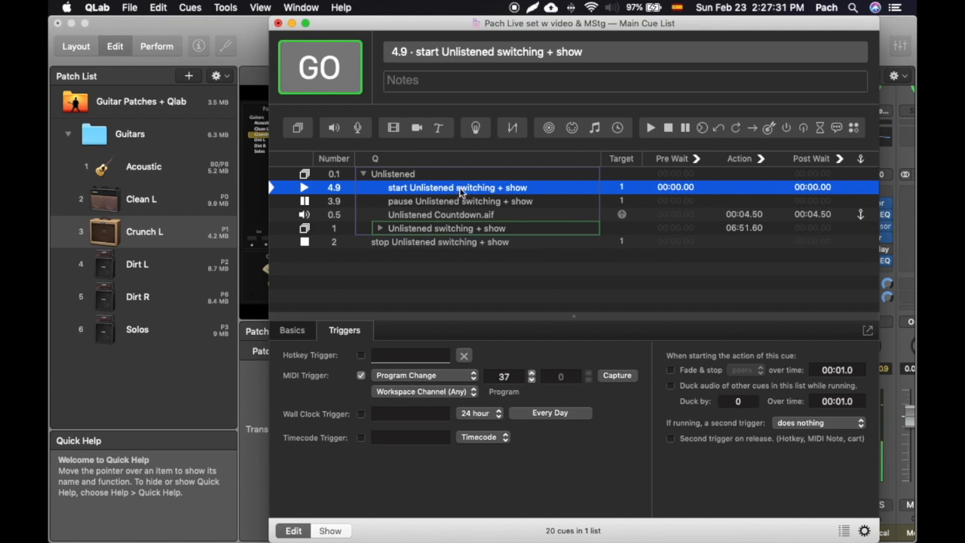
{"action": "left_click", "coordinate": [414, 231]}
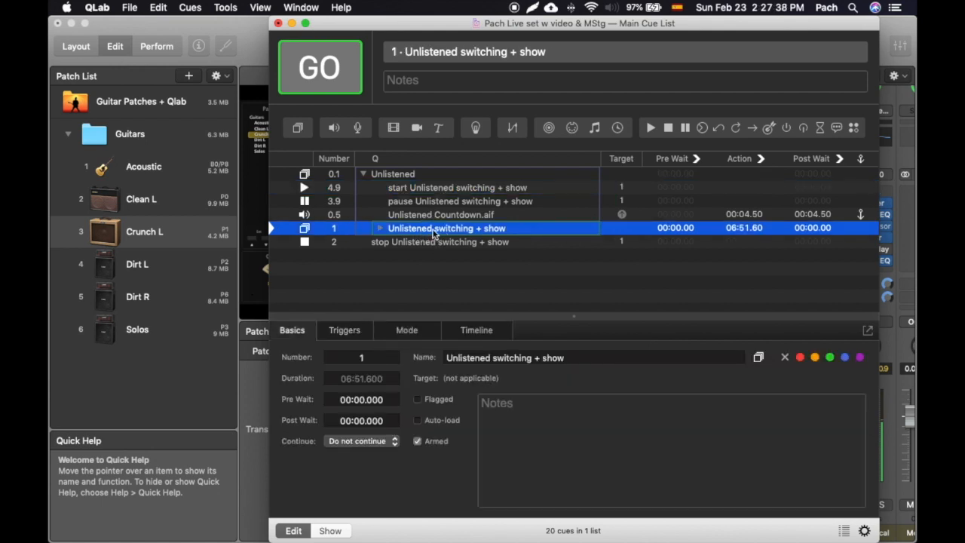
Step: Review the basic and trigger settings of the start and pause cues and the "Unlistened switching + show" group
{"action": "left_click_drag", "start_coordinate": [412, 230], "coordinate": [414, 201]}
{"action": "left_click", "coordinate": [419, 190]}
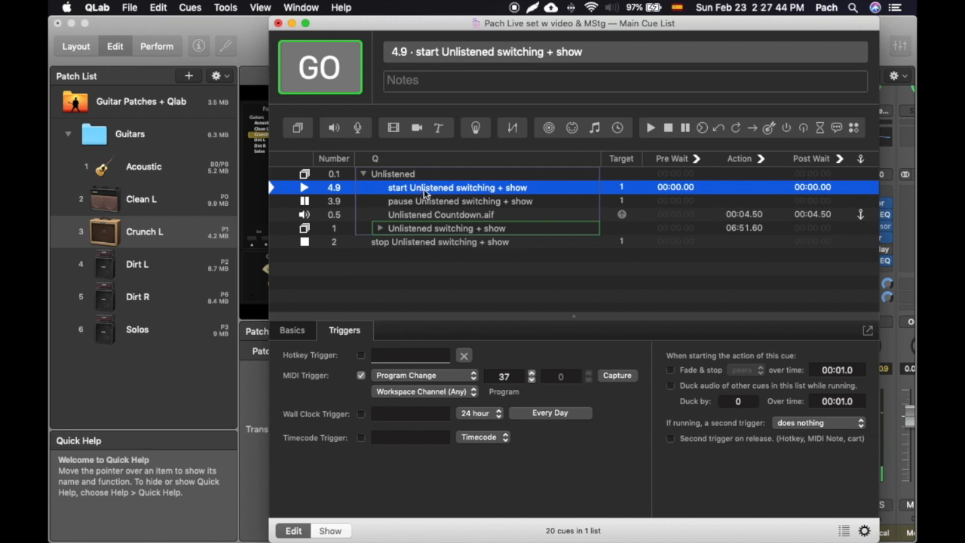
{"action": "left_click", "coordinate": [292, 330]}
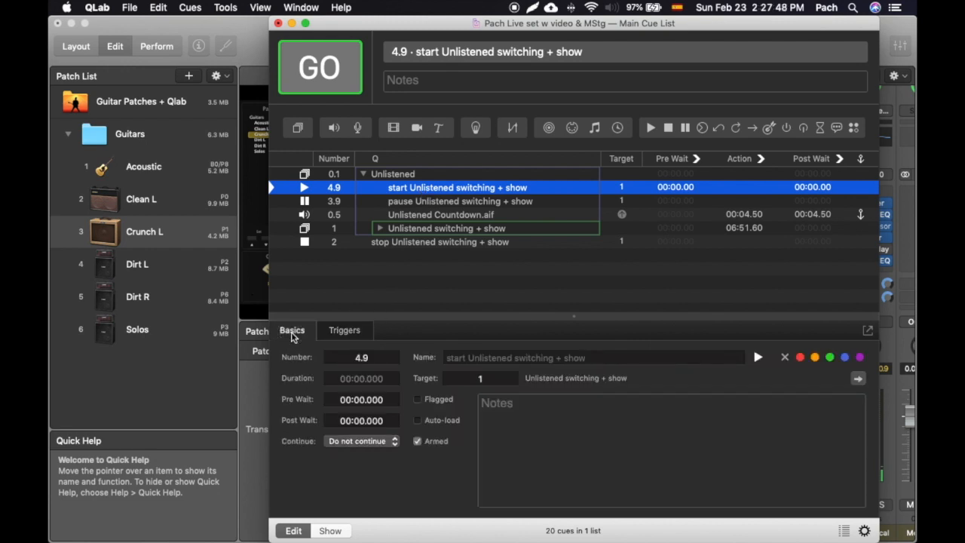
{"action": "left_click", "coordinate": [330, 332]}
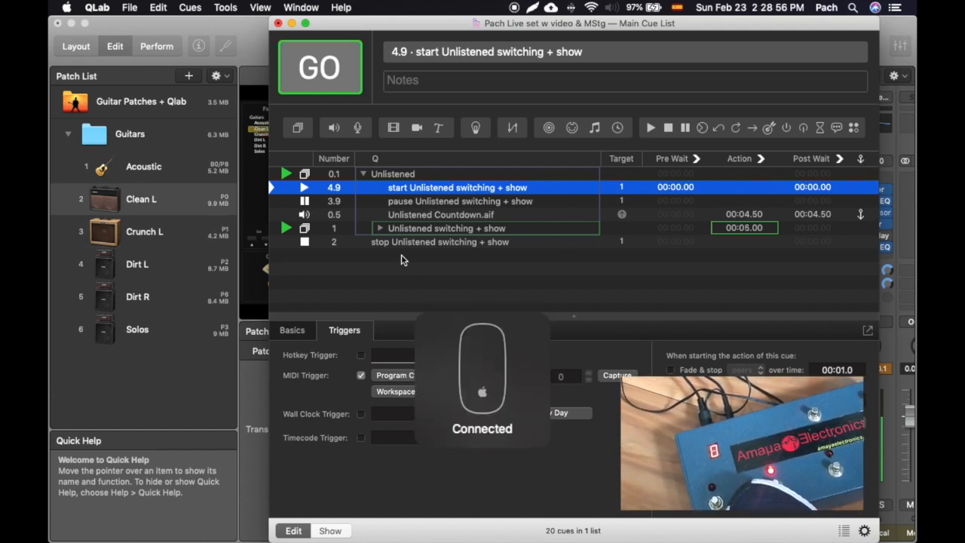
{"action": "left_click", "coordinate": [408, 232]}
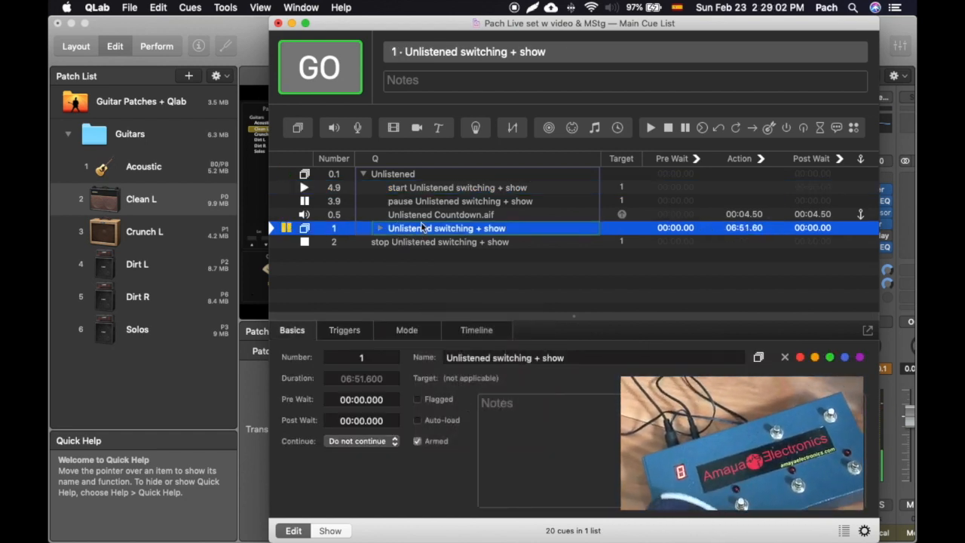
{"action": "left_click", "coordinate": [413, 202]}
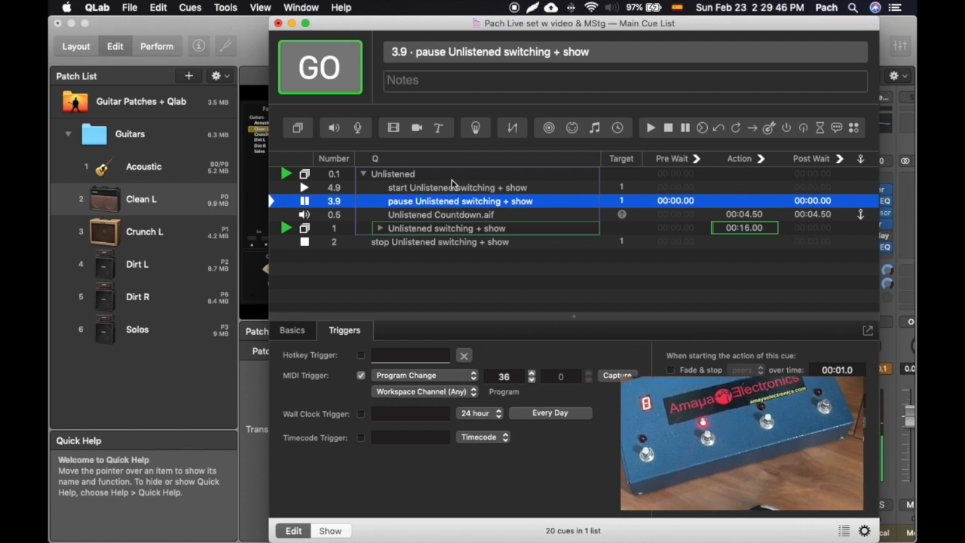
Step: Move the "pause Unlistened switching + show" cue above the "start Unlistened switching + show" cue
{"action": "left_click", "coordinate": [440, 189]}
{"action": "left_click", "coordinate": [433, 202]}
{"action": "mouse_move", "coordinate": [427, 202]}
{"action": "left_mouse_down"}
{"action": "mouse_move", "coordinate": [425, 183]}
{"action": "mouse_move", "coordinate": [438, 194]}
{"action": "left_mouse_up"}
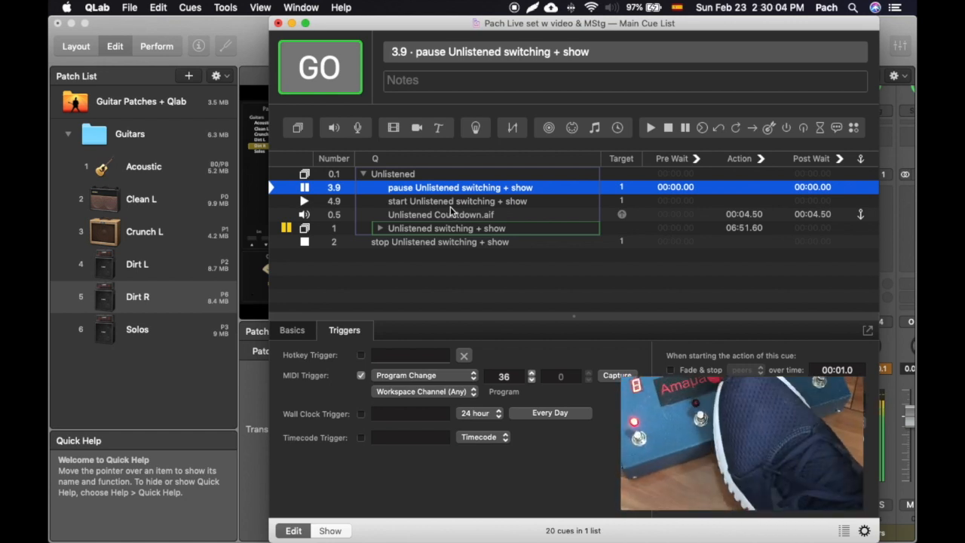
Step: Move the "stop Unlistened switching + show" cue into the Unlistened group, directly above the "Unlistened switching + show" group
{"action": "left_click", "coordinate": [400, 245]}
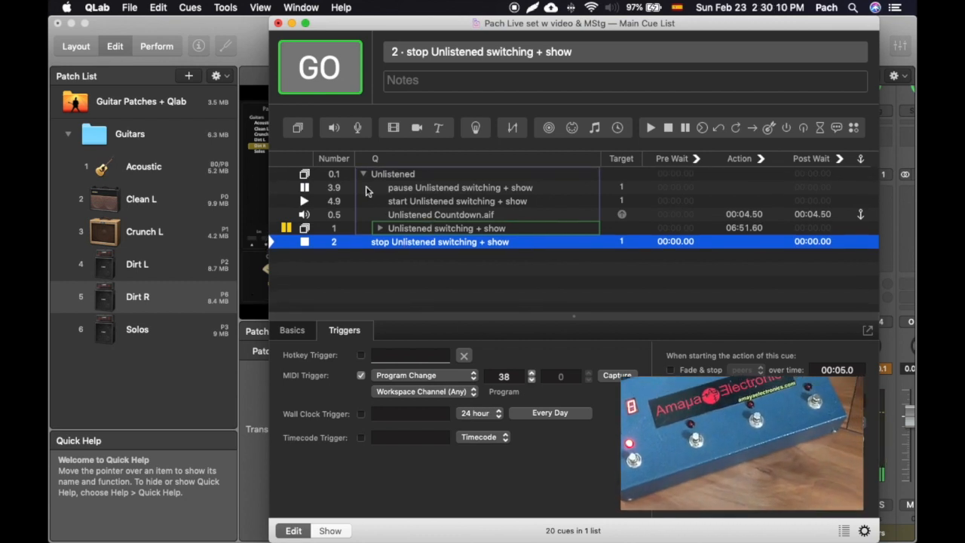
{"action": "mouse_move", "coordinate": [371, 244]}
{"action": "left_mouse_down"}
{"action": "mouse_move", "coordinate": [372, 216]}
{"action": "mouse_move", "coordinate": [377, 227]}
{"action": "left_mouse_up"}
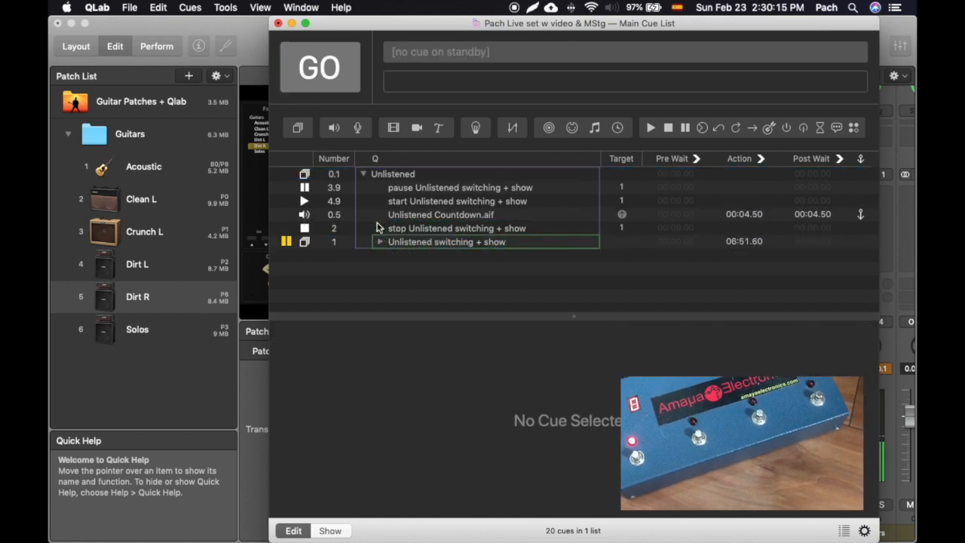
{"action": "left_click", "coordinate": [437, 232]}
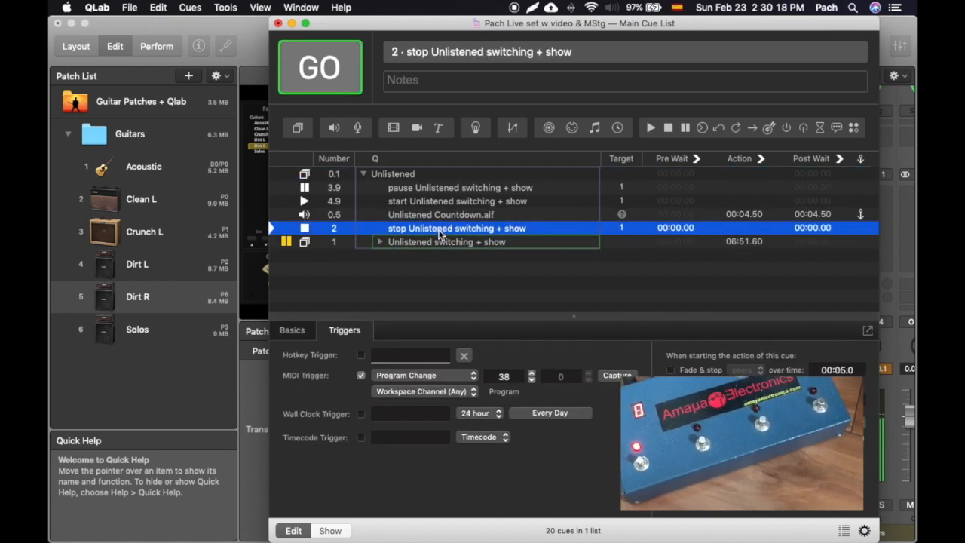
{"action": "left_click", "coordinate": [362, 174]}
{"action": "left_click", "coordinate": [362, 174]}
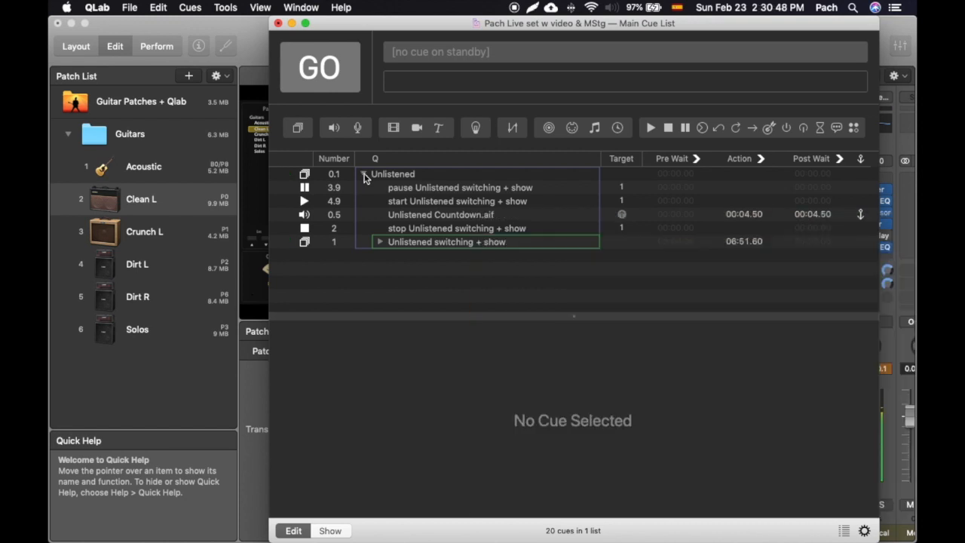
Step: Examine the Unlistened group's MIDI trigger and compare it with the "Unlistened switching + show" group and the "Unlistened Countdown.aif" cue
{"action": "left_click", "coordinate": [400, 178]}
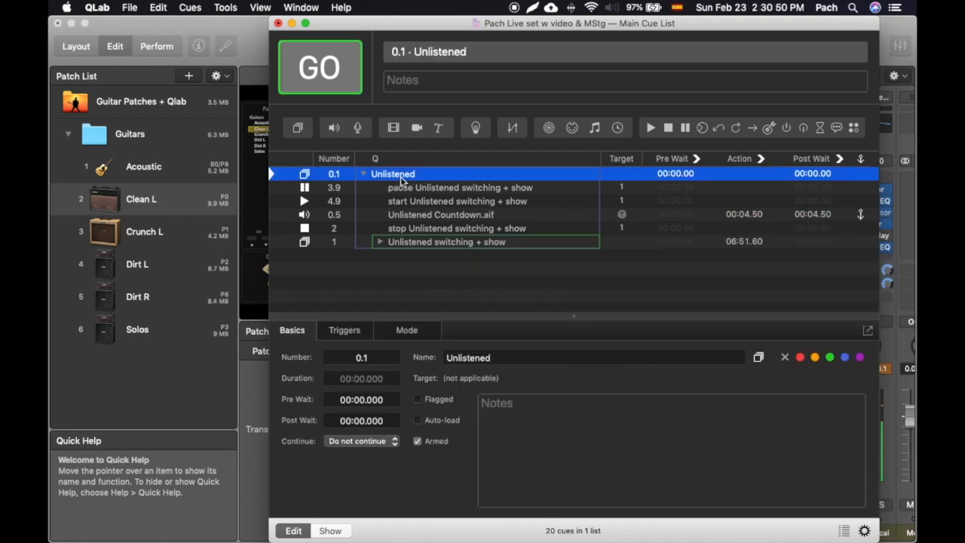
{"action": "left_click", "coordinate": [341, 334]}
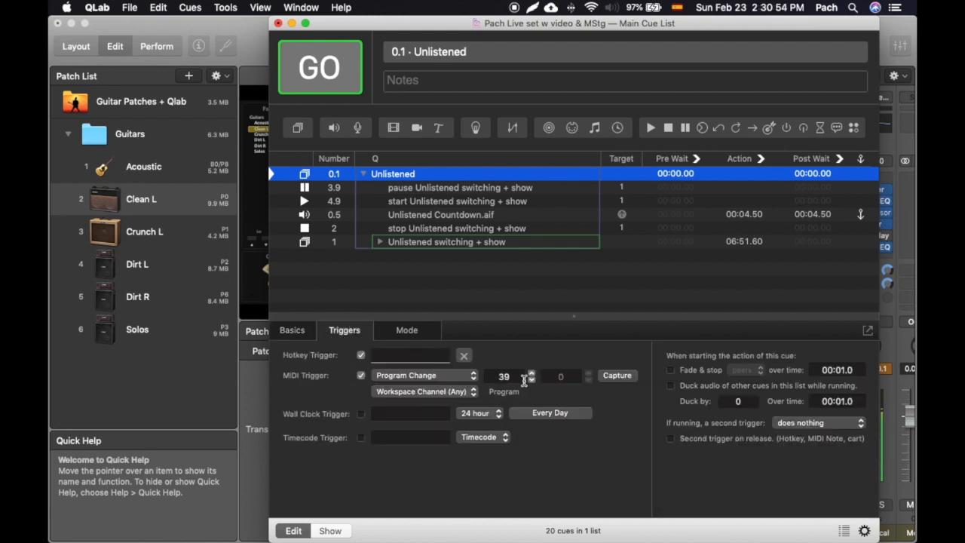
{"action": "left_click", "coordinate": [519, 377]}
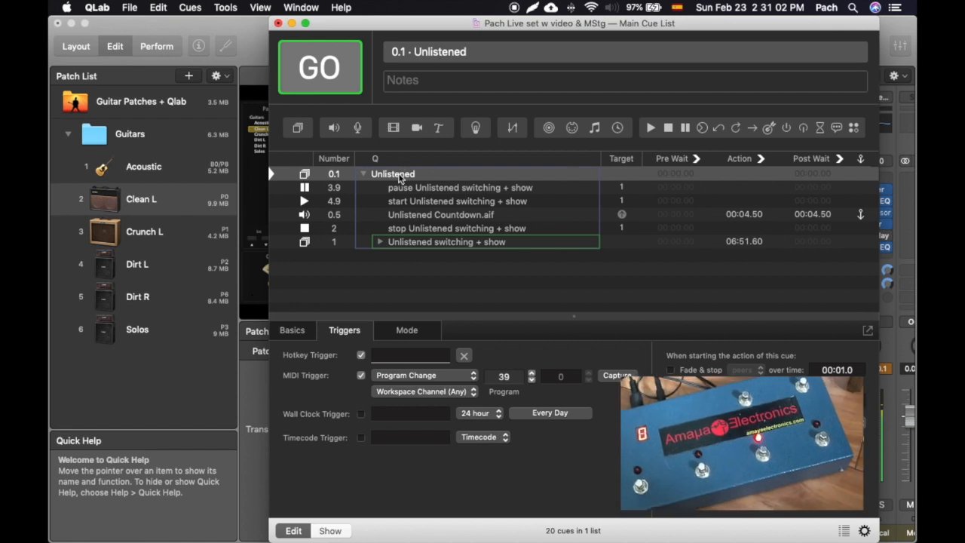
{"action": "left_click", "coordinate": [400, 174]}
{"action": "left_click", "coordinate": [414, 242]}
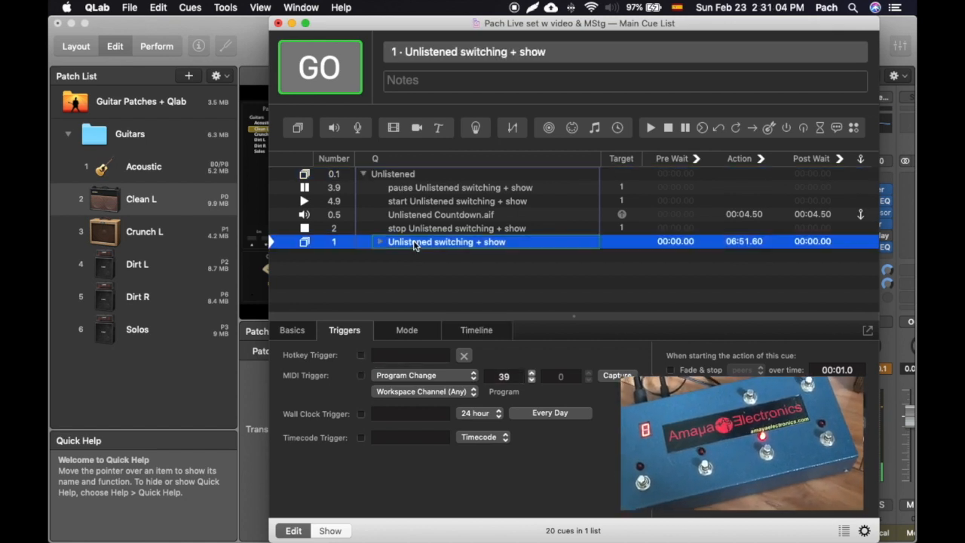
{"action": "left_click", "coordinate": [399, 174]}
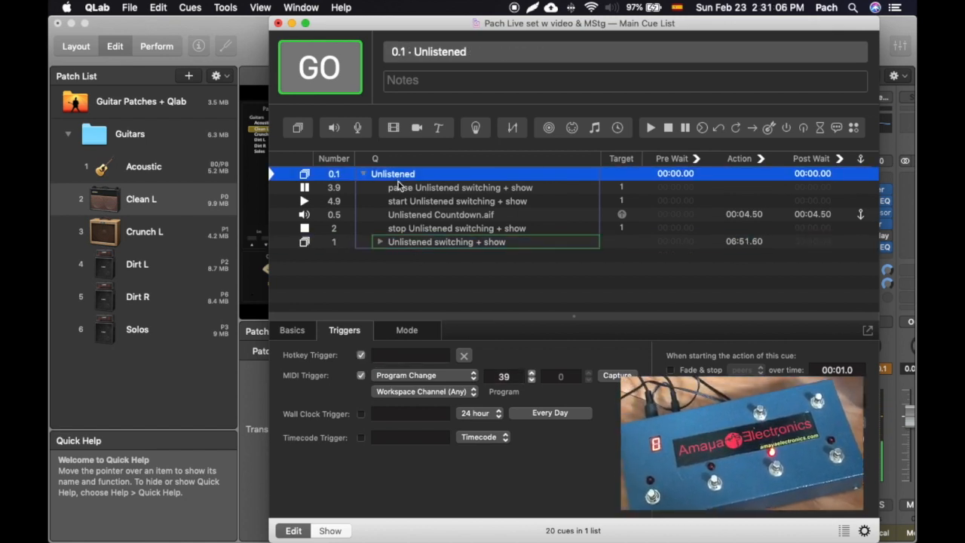
{"action": "left_click", "coordinate": [412, 216]}
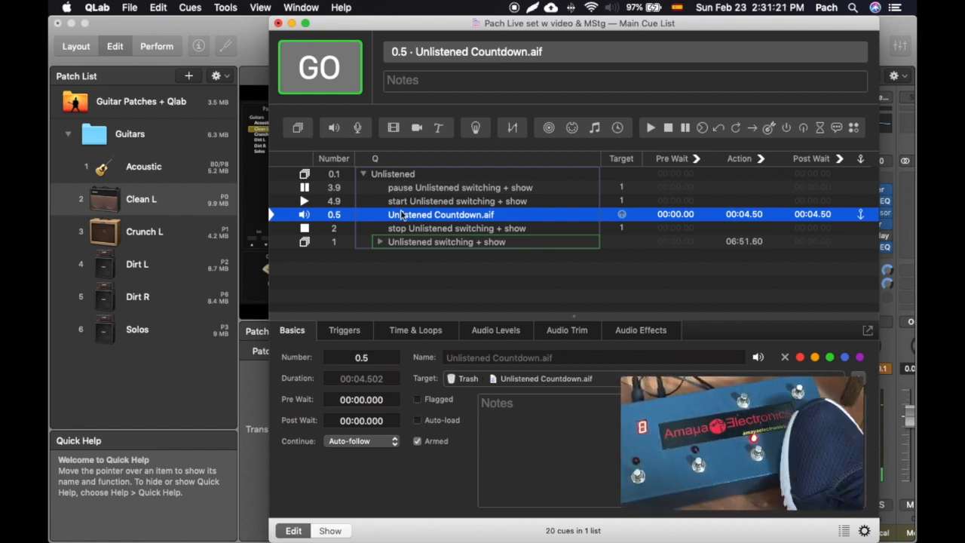
{"action": "left_click", "coordinate": [393, 177]}
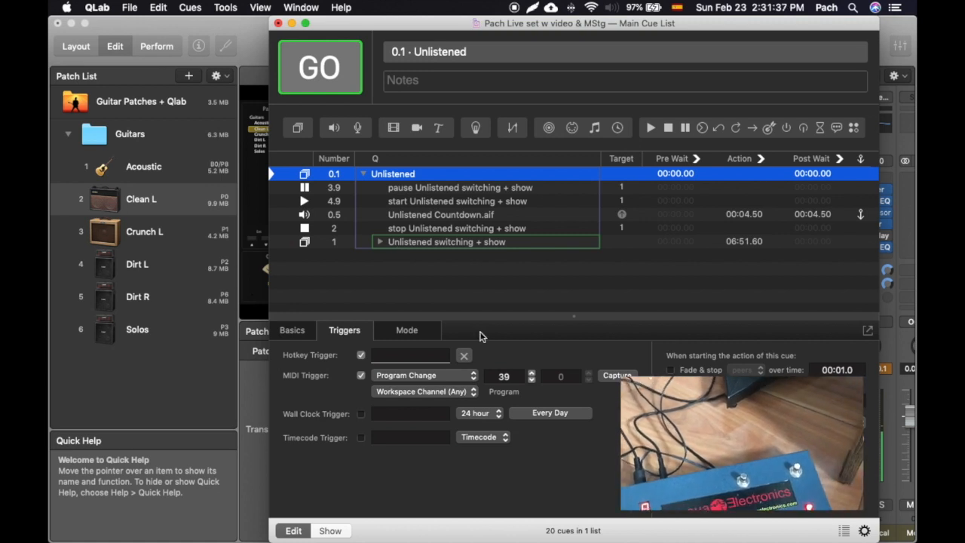
Step: Move "Unlistened Countdown.aif" to the first position in the Unlistened group and check that group's mode
{"action": "left_click_drag", "start_coordinate": [431, 215], "coordinate": [420, 187]}
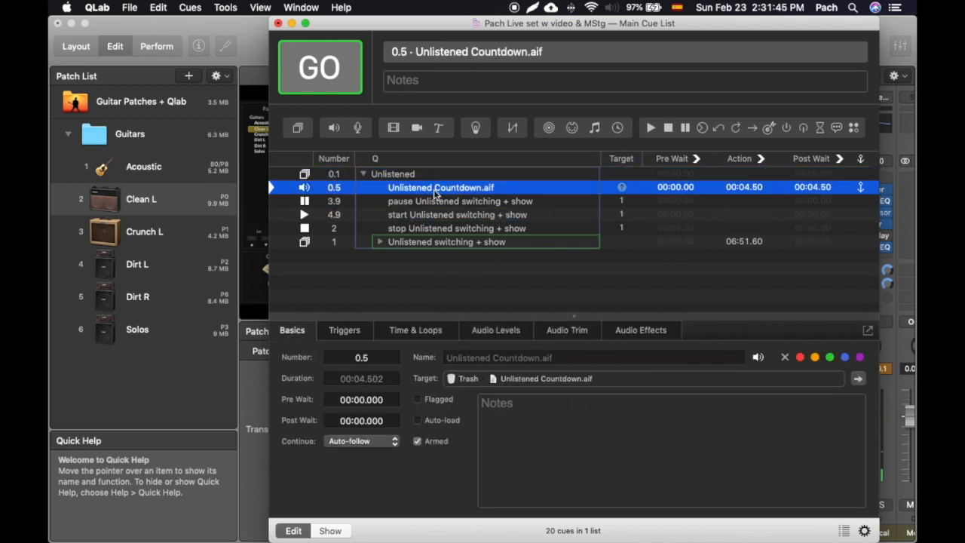
{"action": "left_click", "coordinate": [393, 176]}
{"action": "left_click", "coordinate": [386, 330]}
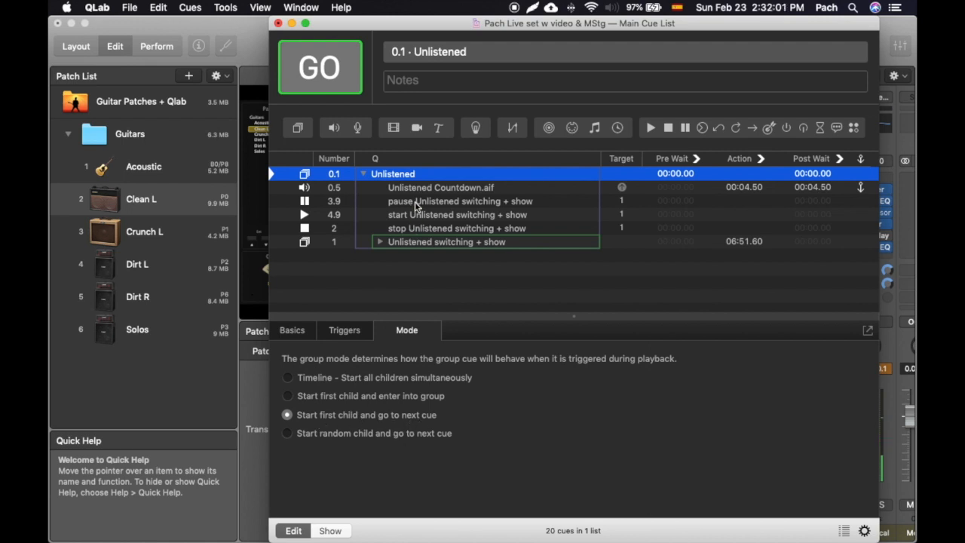
{"action": "key", "text": "space"}
Step: Group the pause, start and stop cues inside the Unlistened group into a new group named "Unlistened contols"
{"action": "left_click", "coordinate": [407, 205]}
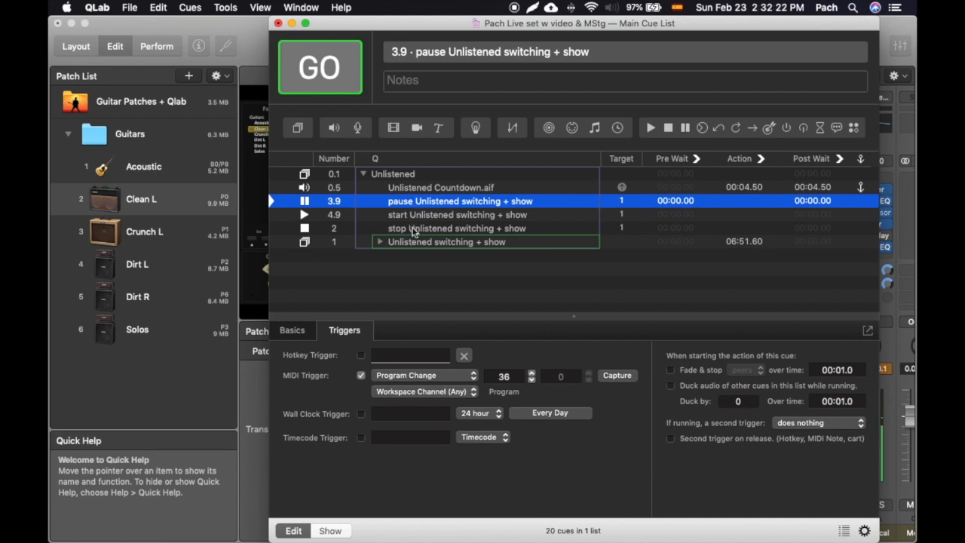
{"action": "left_click", "coordinate": [413, 229]}
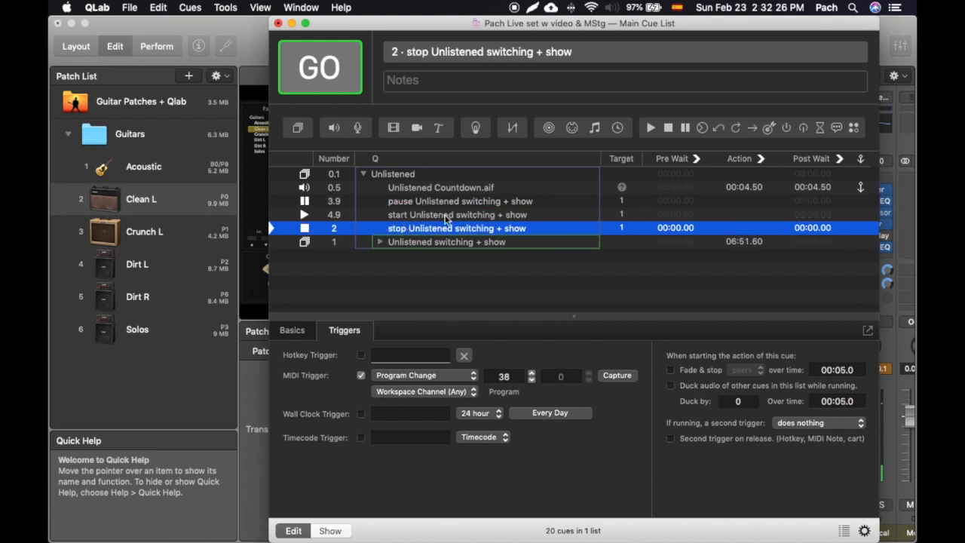
{"action": "left_click", "coordinate": [422, 208], "text": "shift"}
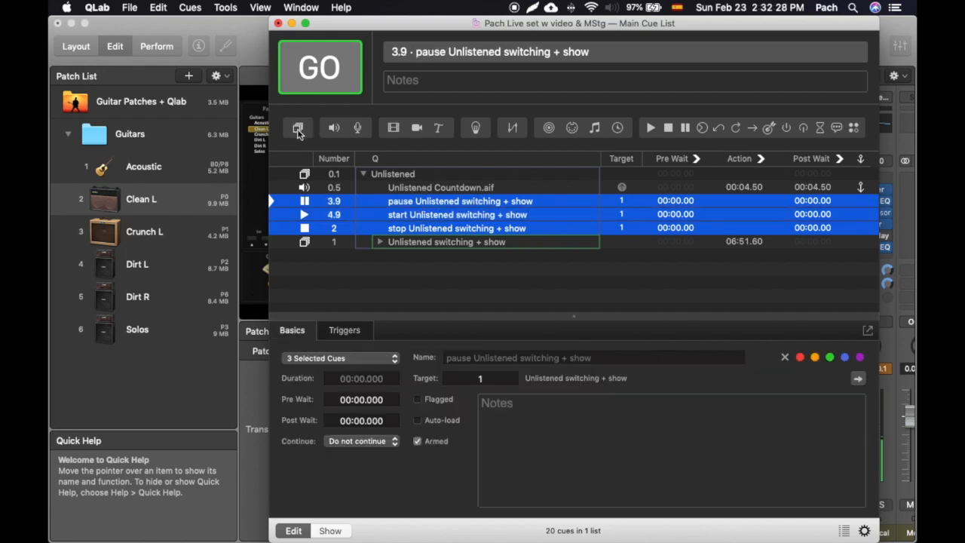
{"action": "left_click", "coordinate": [298, 131]}
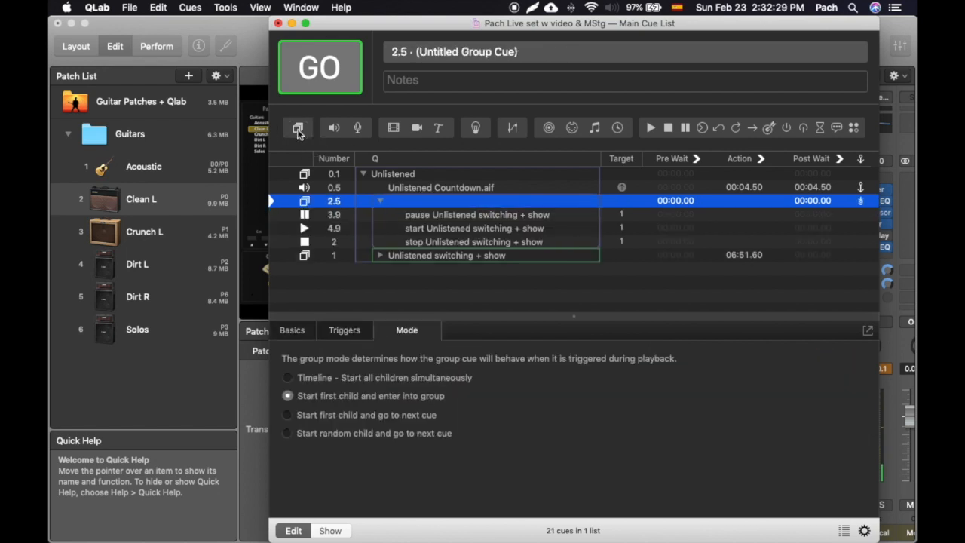
{"action": "double_click", "coordinate": [414, 200]}
{"action": "type", "text": "Unlist"}
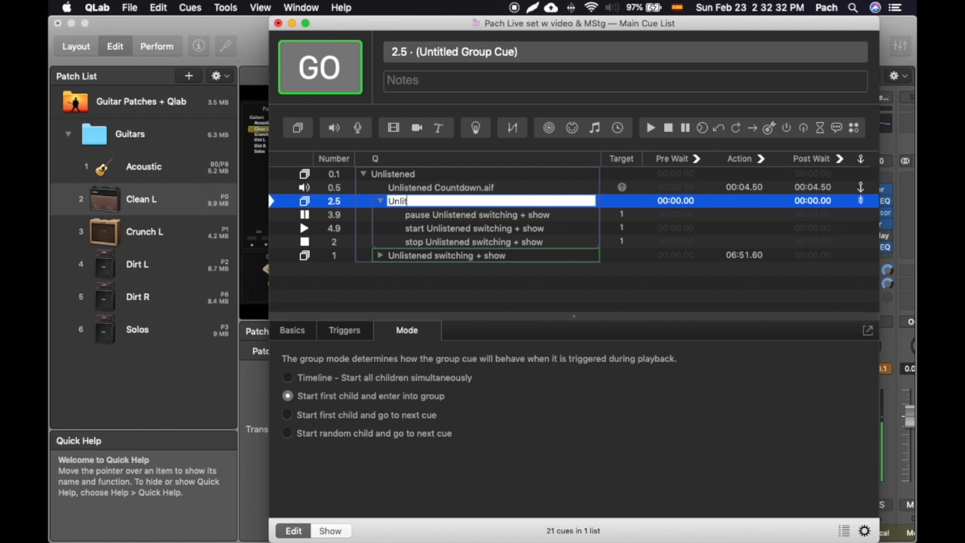
{"action": "type", "text": "ened contols"}
{"action": "key", "text": "Return"}
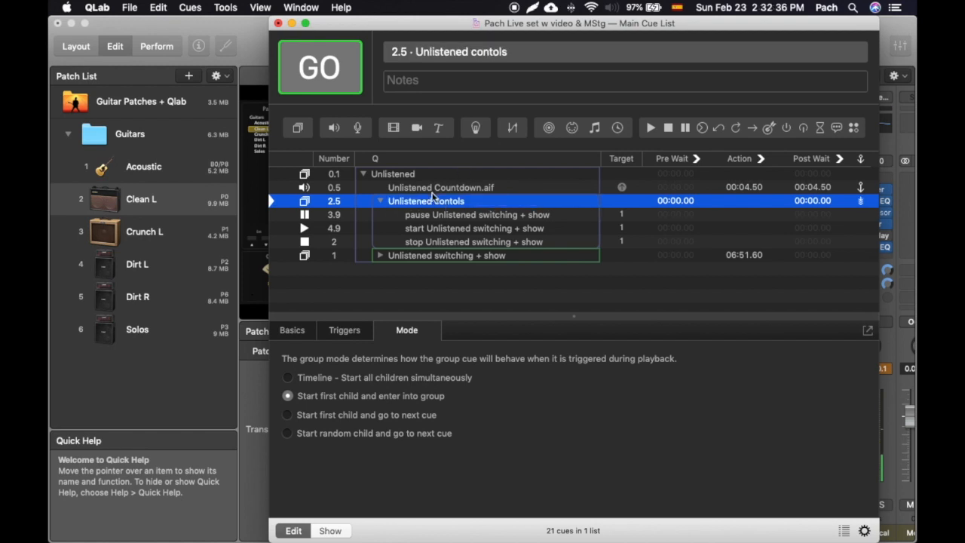
Step: Collapse the "Unlistened contols" group, place it above "Unlistened Countdown.aif", and check the Unlistened group's mode
{"action": "left_click", "coordinate": [378, 201]}
{"action": "left_click_drag", "start_coordinate": [395, 202], "coordinate": [397, 225]}
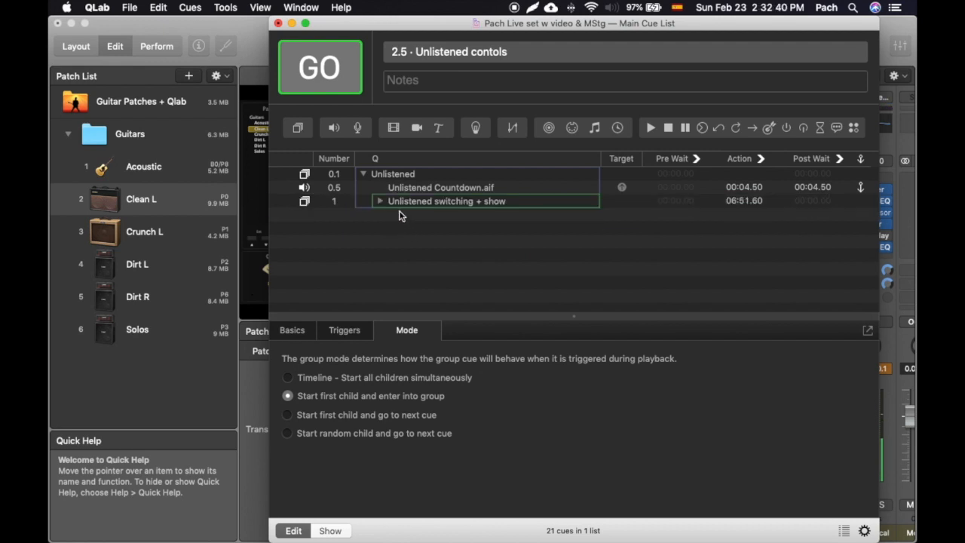
{"action": "key", "text": "super+z"}
{"action": "left_click_drag", "start_coordinate": [404, 206], "coordinate": [397, 183]}
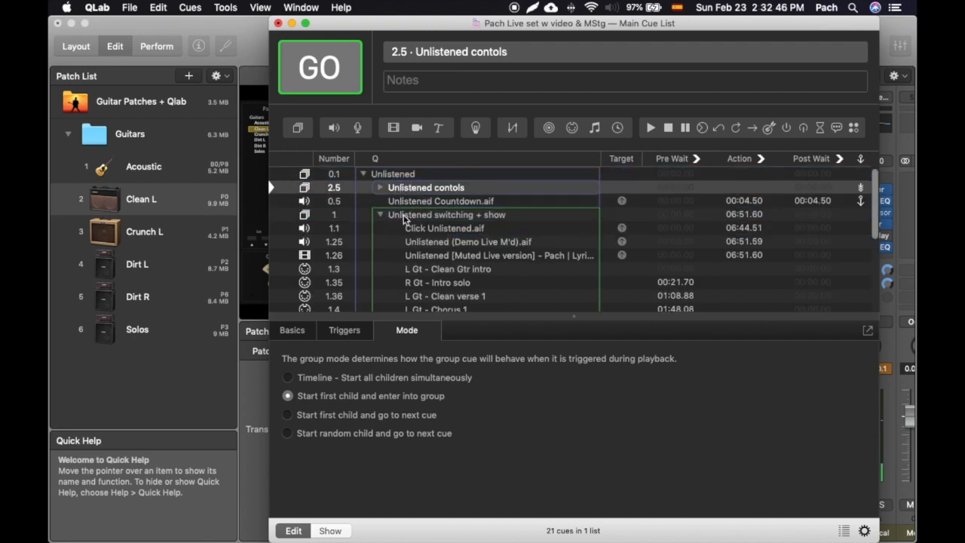
{"action": "left_click", "coordinate": [380, 215]}
{"action": "left_click", "coordinate": [414, 191]}
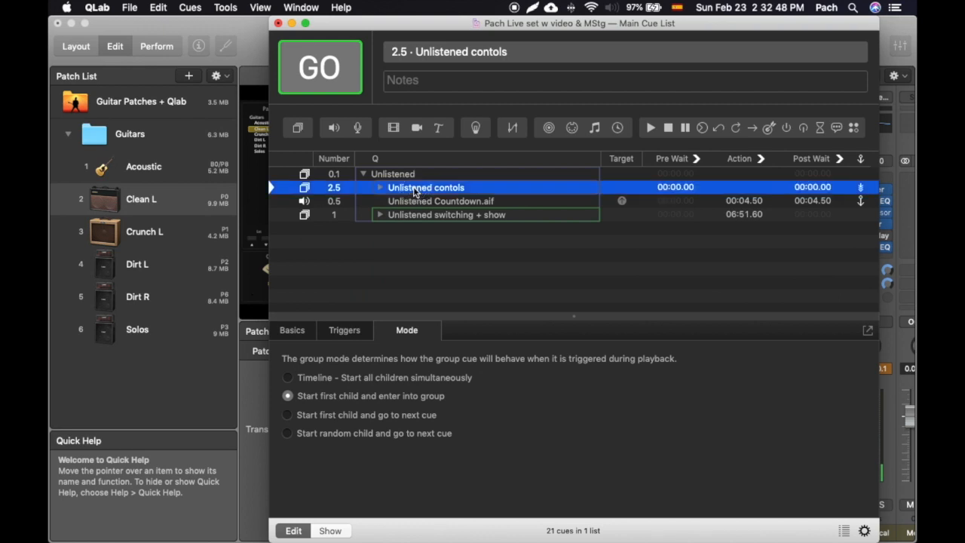
{"action": "left_click", "coordinate": [398, 175]}
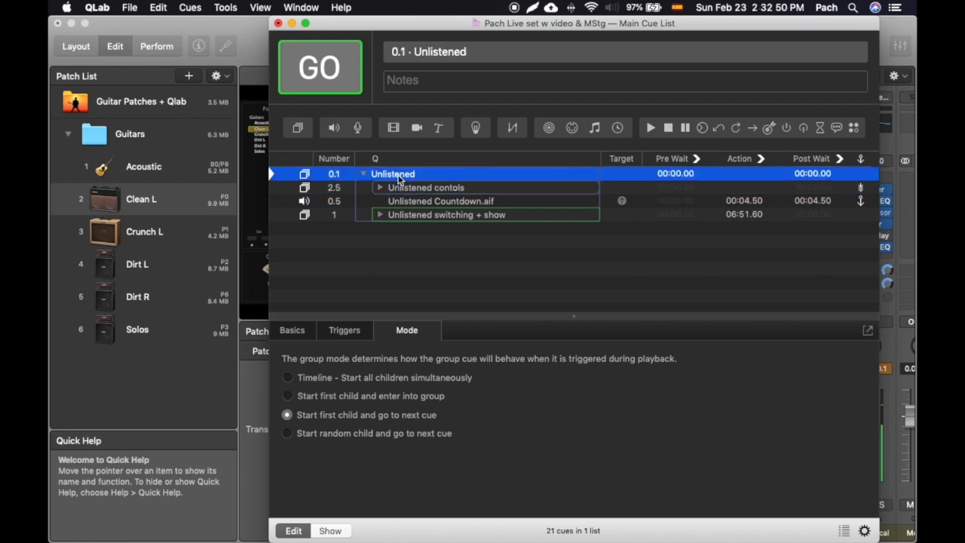
Step: Assign "Unlistened Countdown.aif" to the "Unlistened contols" group, retargeting all cues in that group, and collapse the group
{"action": "left_click_drag", "start_coordinate": [403, 197], "coordinate": [431, 192]}
{"action": "left_click", "coordinate": [438, 204]}
{"action": "left_click", "coordinate": [427, 202]}
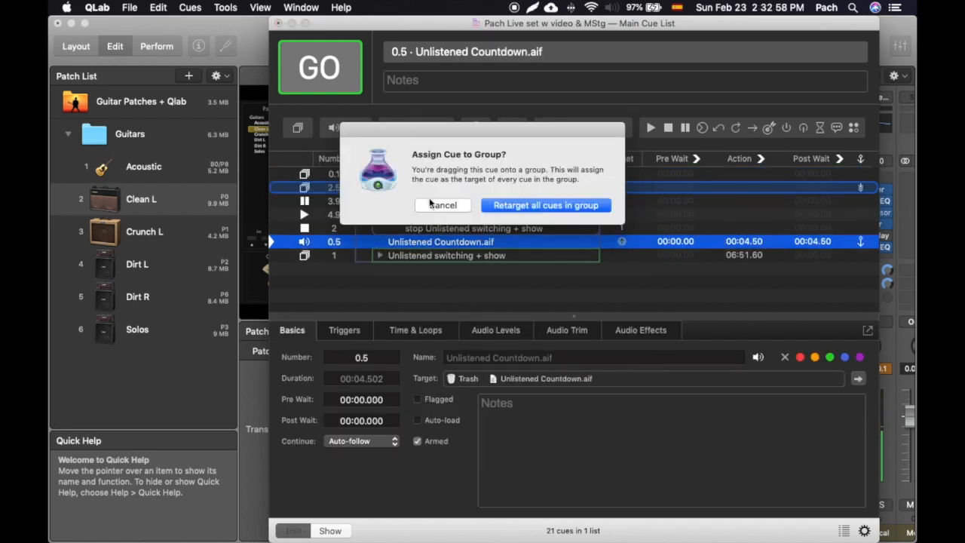
{"action": "left_click", "coordinate": [507, 208]}
{"action": "left_click", "coordinate": [382, 188]}
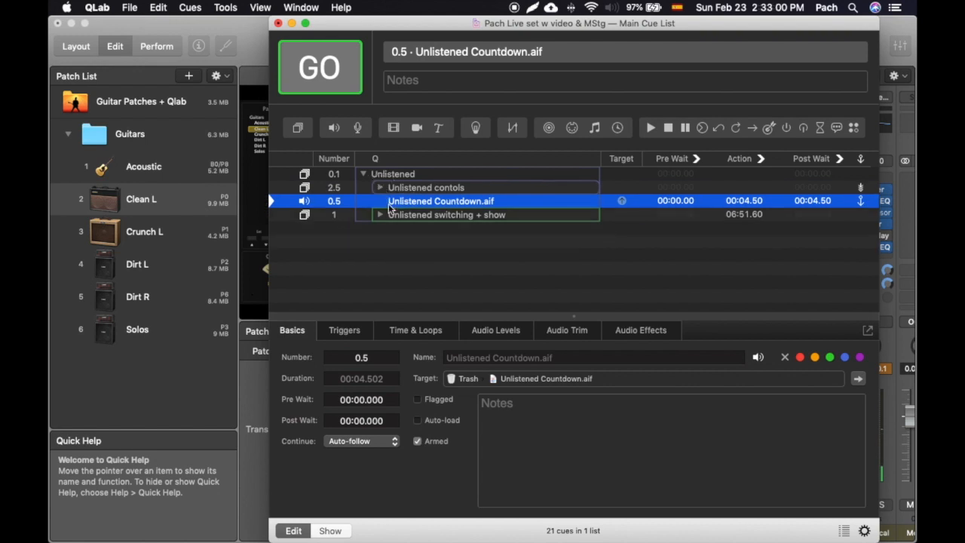
Step: Move "Unlistened Countdown.aif" above "Unlistened contols" and set the Unlistened group's mode to "Start first child and enter into group"
{"action": "left_click_drag", "start_coordinate": [414, 202], "coordinate": [411, 185]}
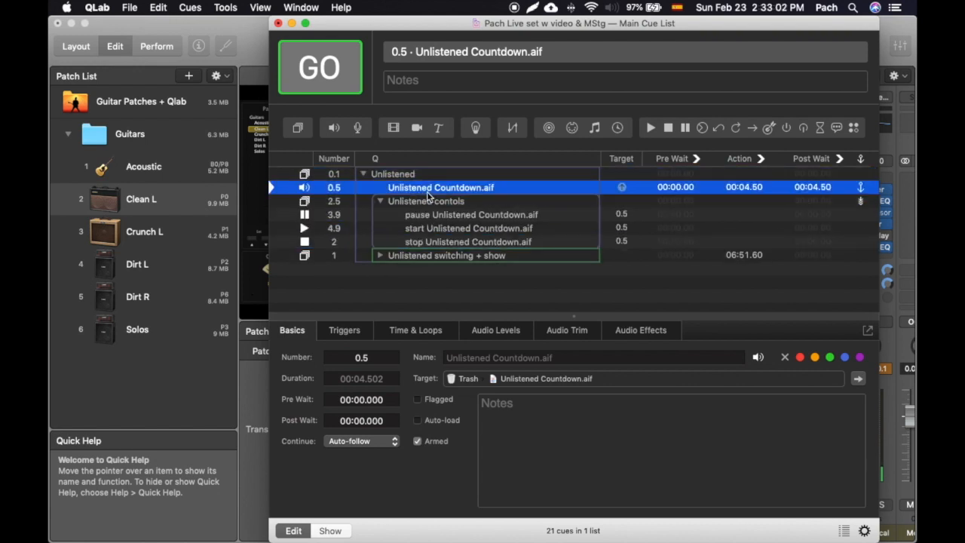
{"action": "left_click", "coordinate": [380, 201]}
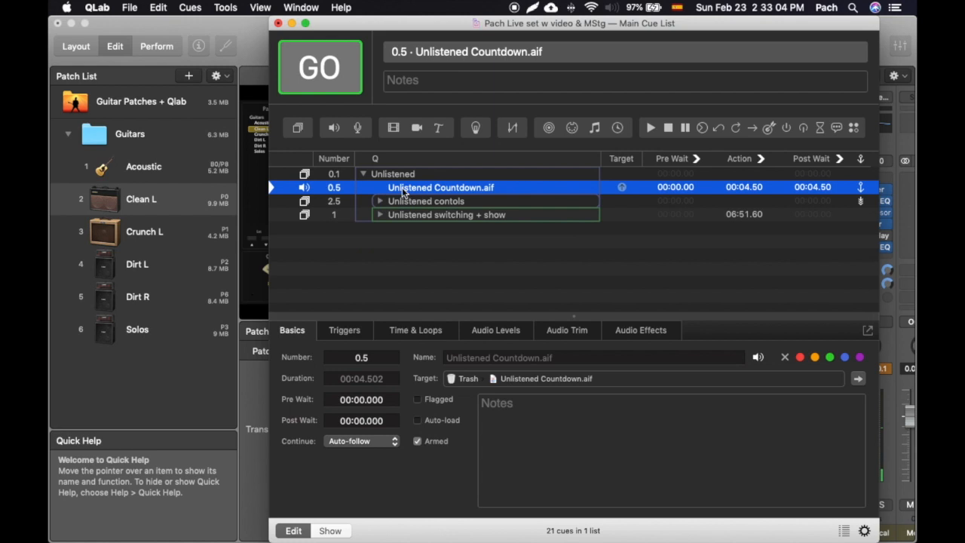
{"action": "left_click", "coordinate": [383, 181]}
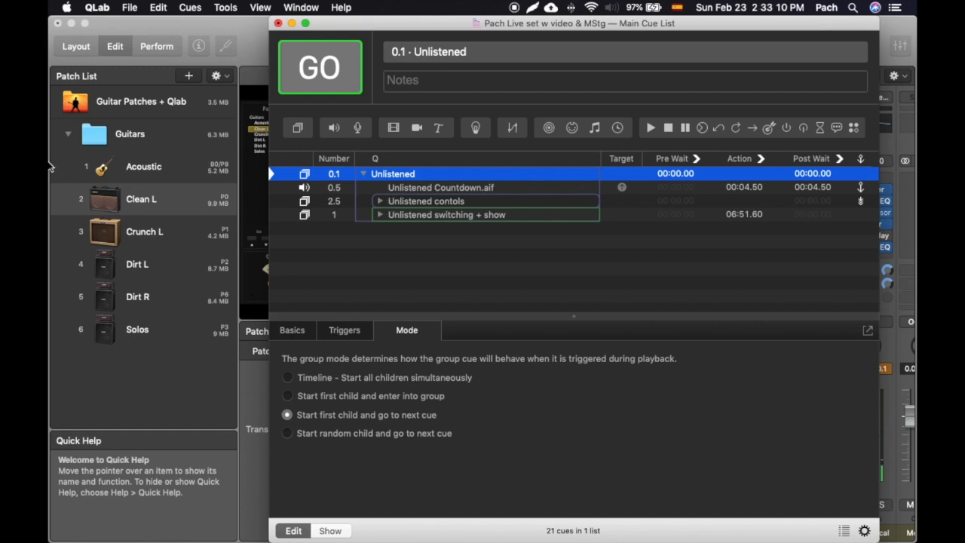
{"action": "left_click", "coordinate": [287, 396]}
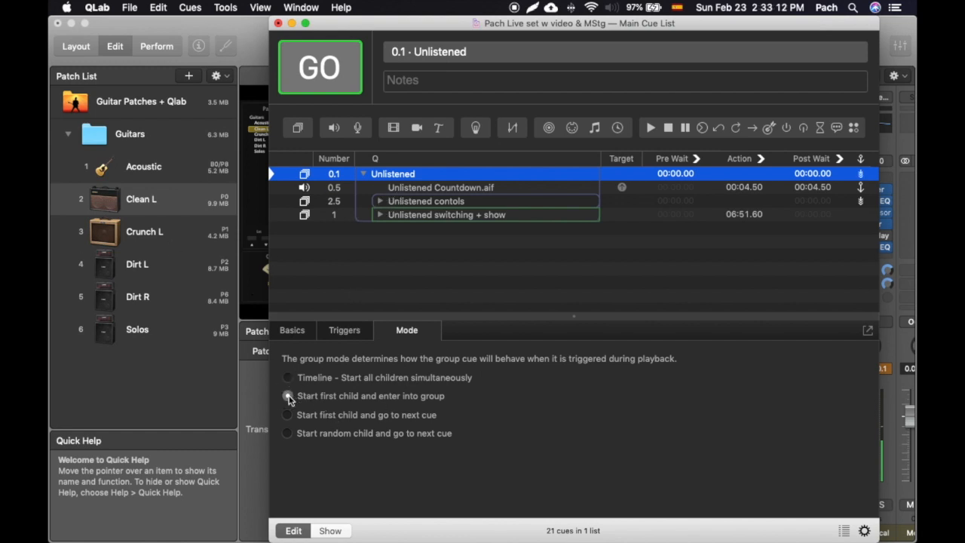
Step: Move the "Unlistened switching + show" group above "Unlistened contols", expand it to review its cues, and collapse it again
{"action": "left_click", "coordinate": [416, 218]}
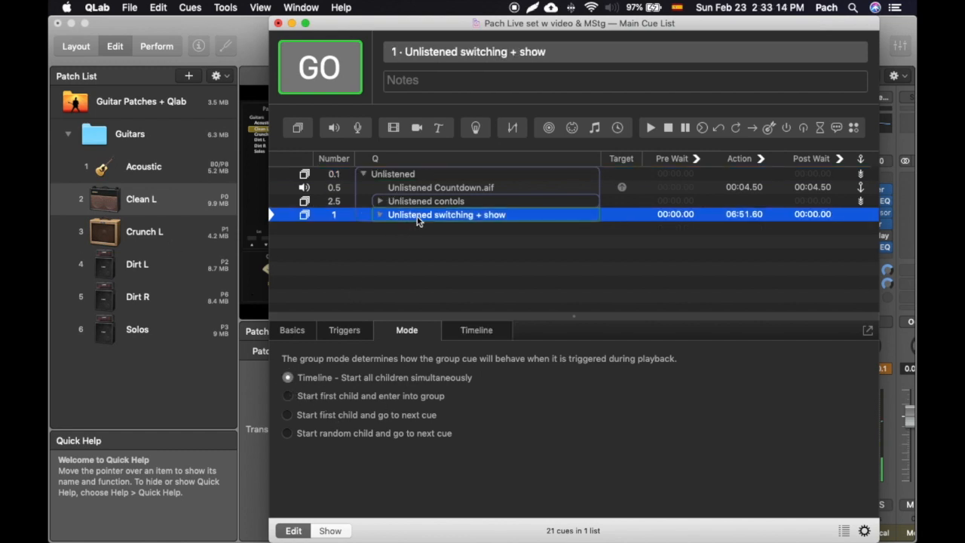
{"action": "left_click_drag", "start_coordinate": [405, 212], "coordinate": [398, 194]}
{"action": "left_click", "coordinate": [380, 216]}
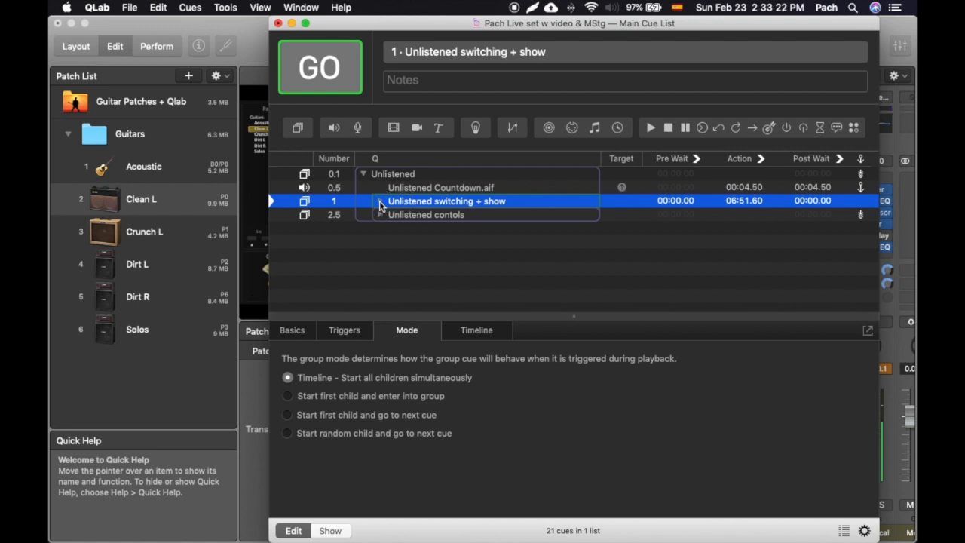
{"action": "left_click", "coordinate": [379, 202]}
{"action": "scroll", "coordinate": [414, 257], "scroll_direction": "down", "scroll_amount": 5}
{"action": "scroll", "coordinate": [414, 253], "scroll_direction": "up", "scroll_amount": 5}
{"action": "scroll", "coordinate": [415, 254], "scroll_direction": "down", "scroll_amount": 5}
{"action": "scroll", "coordinate": [415, 254], "scroll_direction": "up", "scroll_amount": 5}
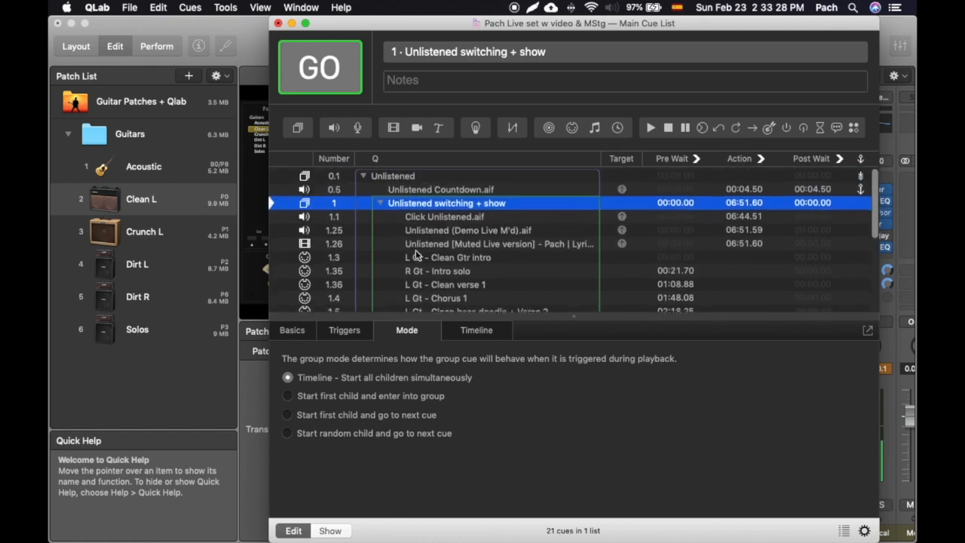
{"action": "left_click", "coordinate": [380, 201]}
Step: Check the continue setting of "Unlistened Countdown.aif", keeping Auto-follow selected, and view the Unlistened group's mode
{"action": "left_click", "coordinate": [405, 193]}
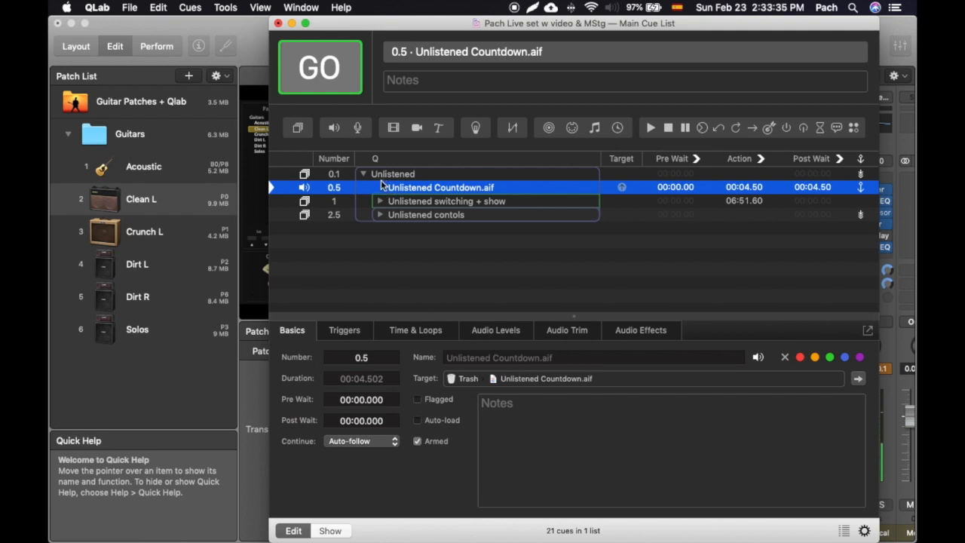
{"action": "left_click", "coordinate": [355, 442]}
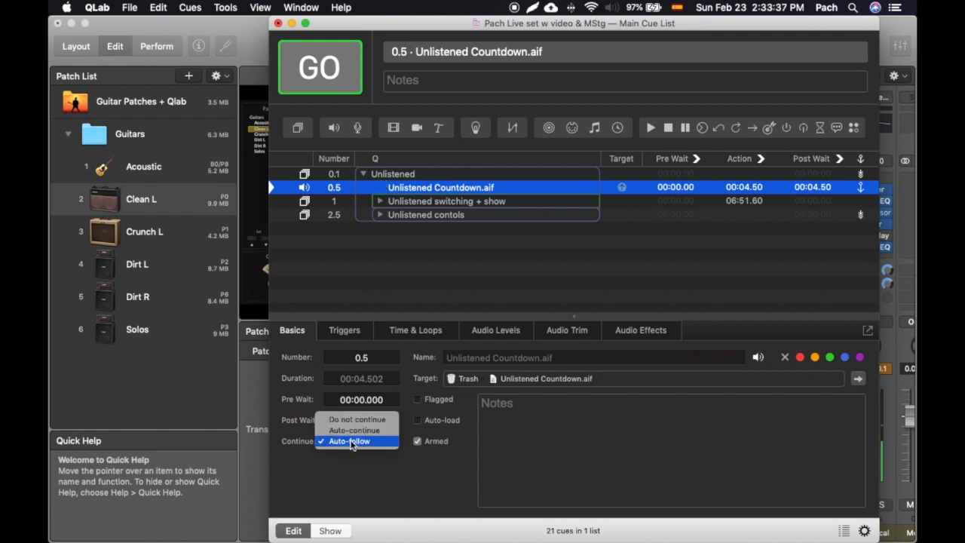
{"action": "left_click", "coordinate": [350, 442]}
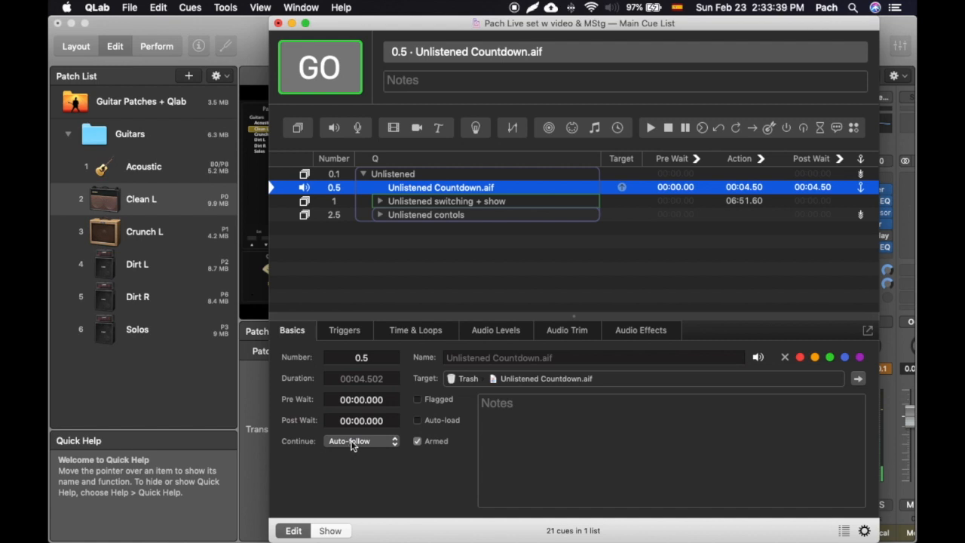
{"action": "left_click", "coordinate": [391, 175]}
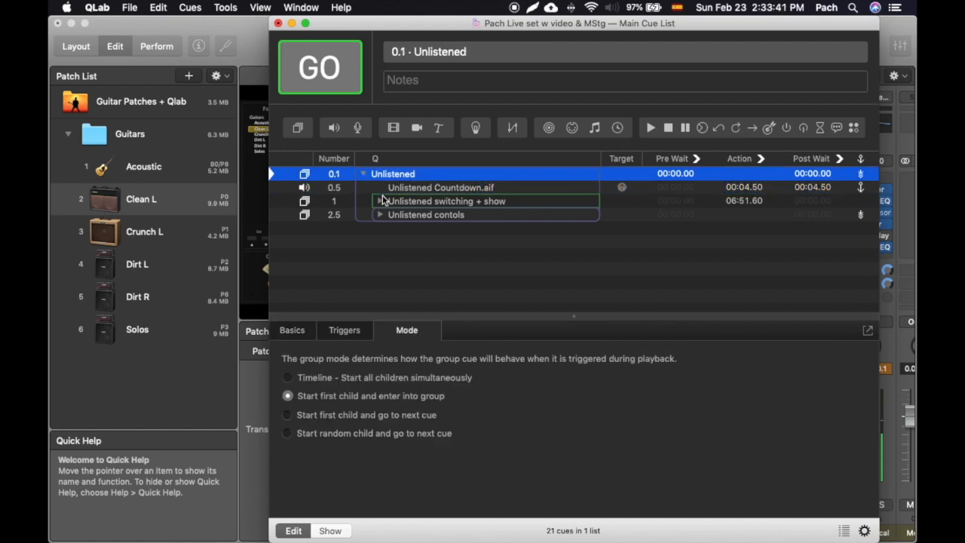
Step: Try Timeline mode on the "Unlistened contols" group, and set it back to "Start first child and enter into group"
{"action": "left_click", "coordinate": [419, 217]}
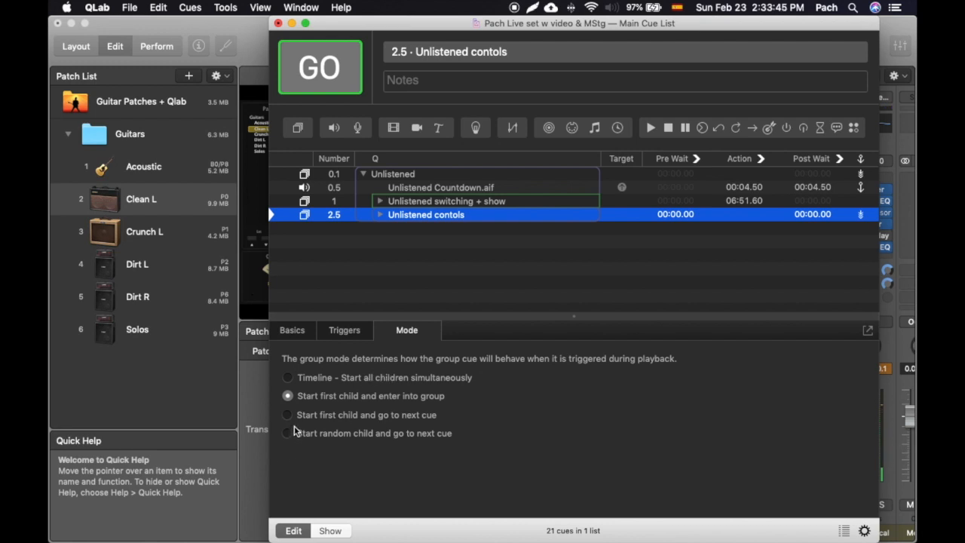
{"action": "left_click", "coordinate": [288, 378]}
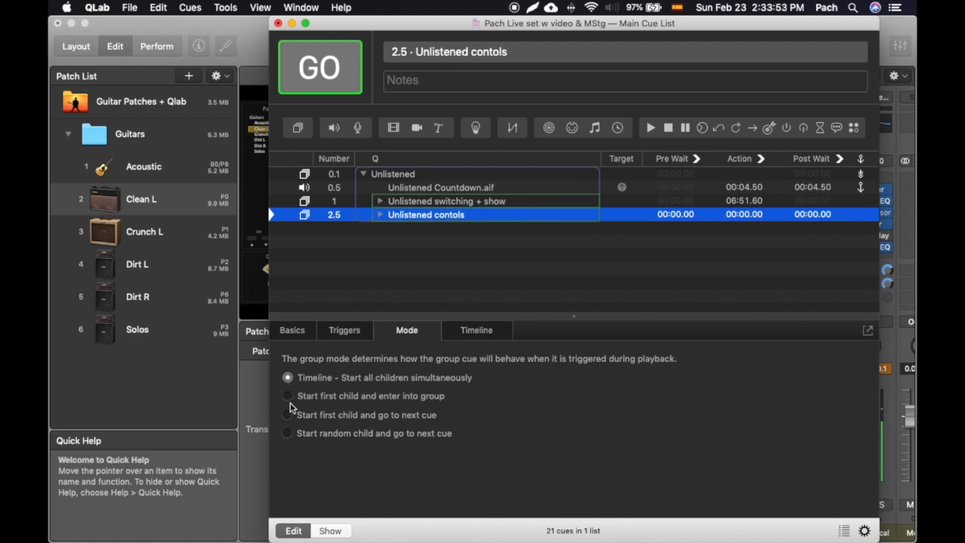
{"action": "left_click", "coordinate": [288, 396]}
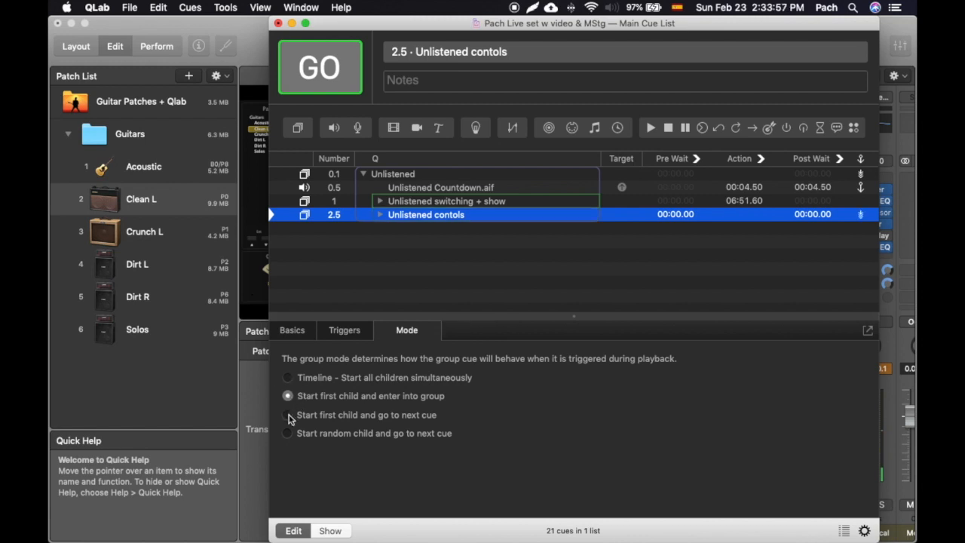
Step: Expand the "Unlistened contols" and "Unlistened switching + show" groups and review the order of the cues inside them
{"action": "left_click", "coordinate": [380, 214]}
{"action": "left_click", "coordinate": [434, 229]}
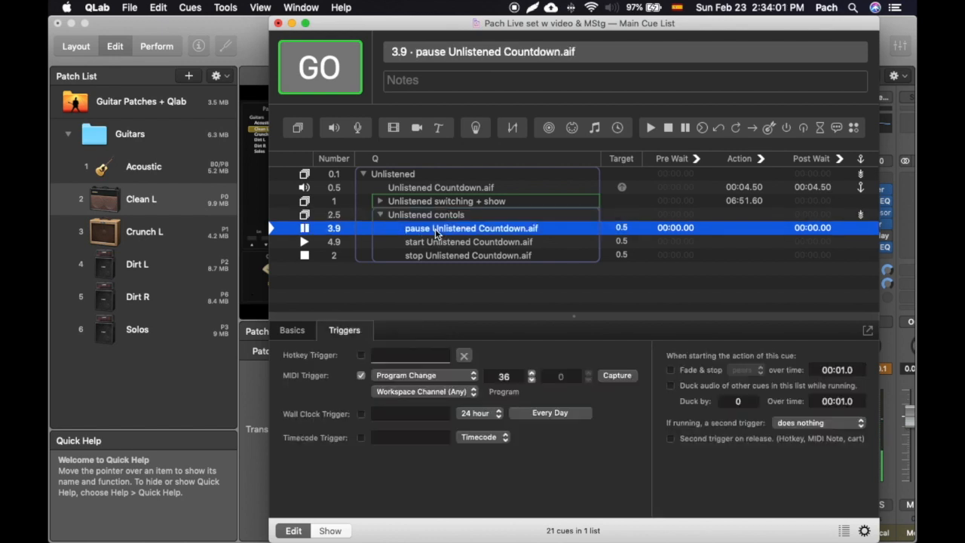
{"action": "left_click", "coordinate": [380, 215]}
{"action": "left_click", "coordinate": [380, 214]}
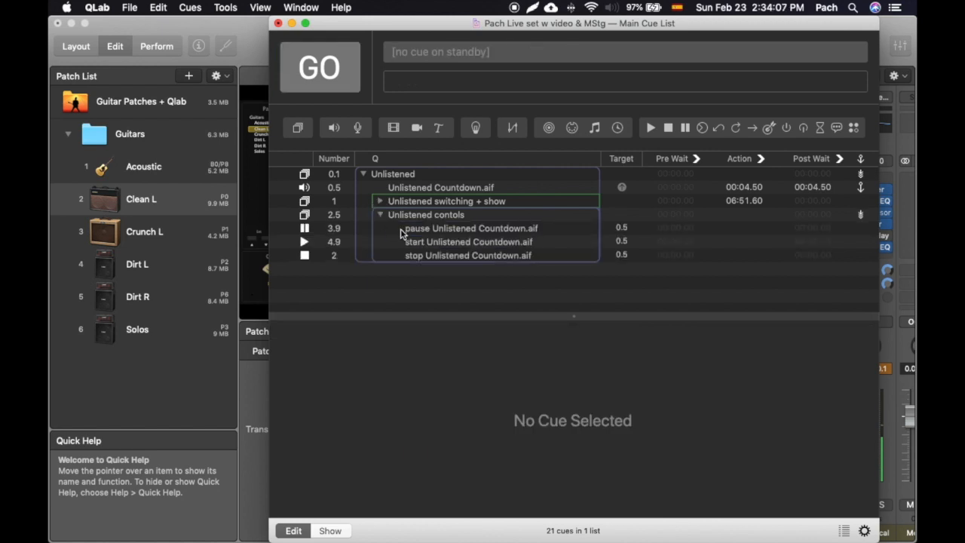
{"action": "left_click", "coordinate": [380, 202]}
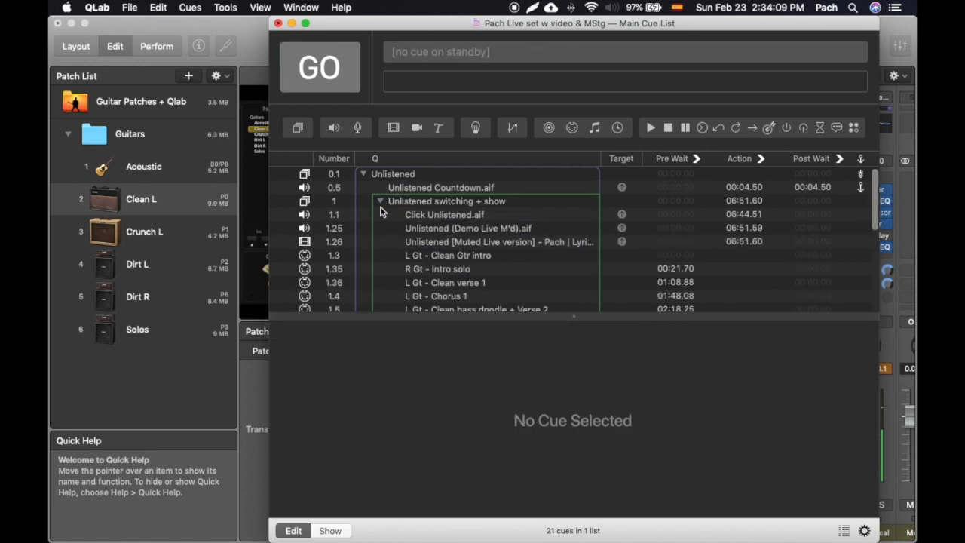
{"action": "scroll", "coordinate": [444, 262], "scroll_direction": "down", "scroll_amount": 10}
{"action": "scroll", "coordinate": [441, 255], "scroll_direction": "up", "scroll_amount": 10}
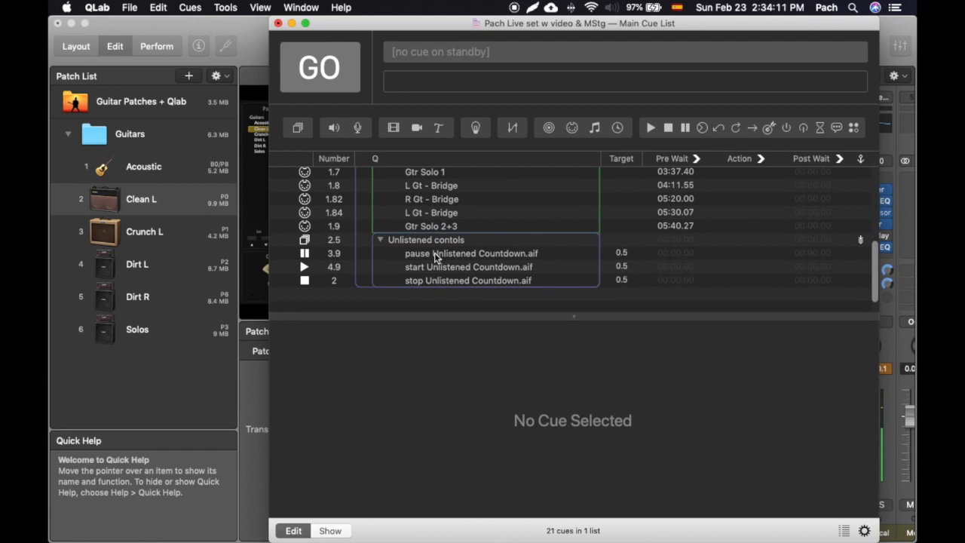
{"action": "scroll", "coordinate": [431, 258], "scroll_direction": "up", "scroll_amount": 3}
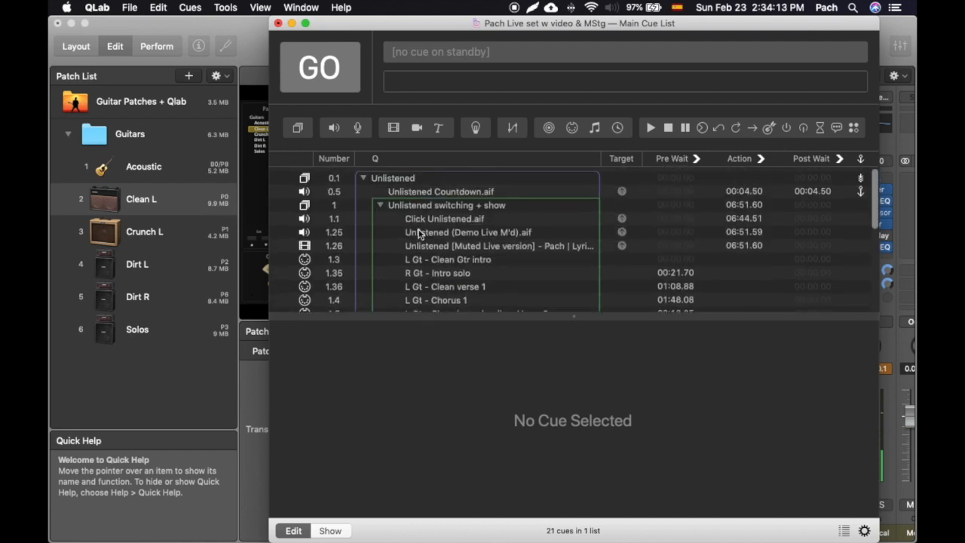
Step: View the Unlistened group's MIDI trigger settings and look through its cues down to the control cues during playback
{"action": "left_click", "coordinate": [403, 189]}
{"action": "left_click", "coordinate": [392, 177]}
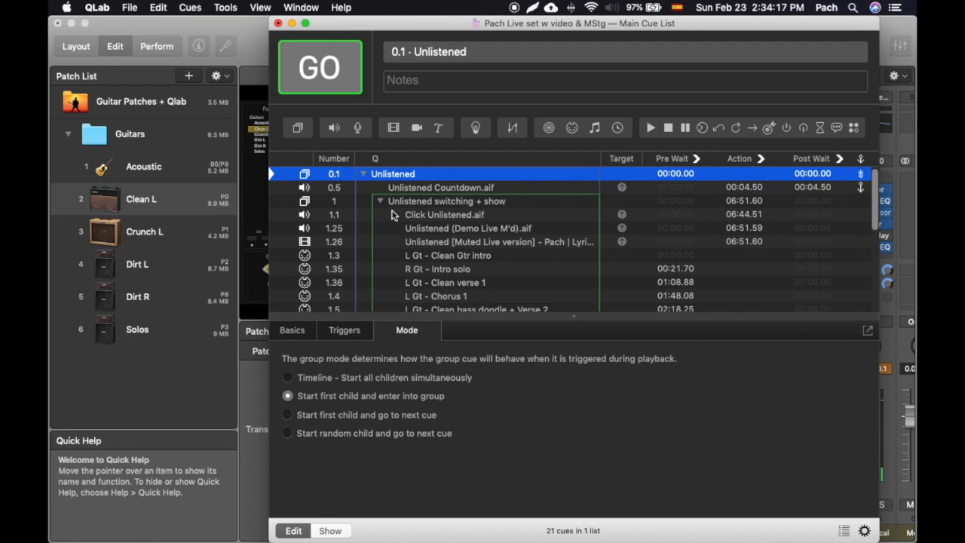
{"action": "left_click", "coordinate": [345, 331]}
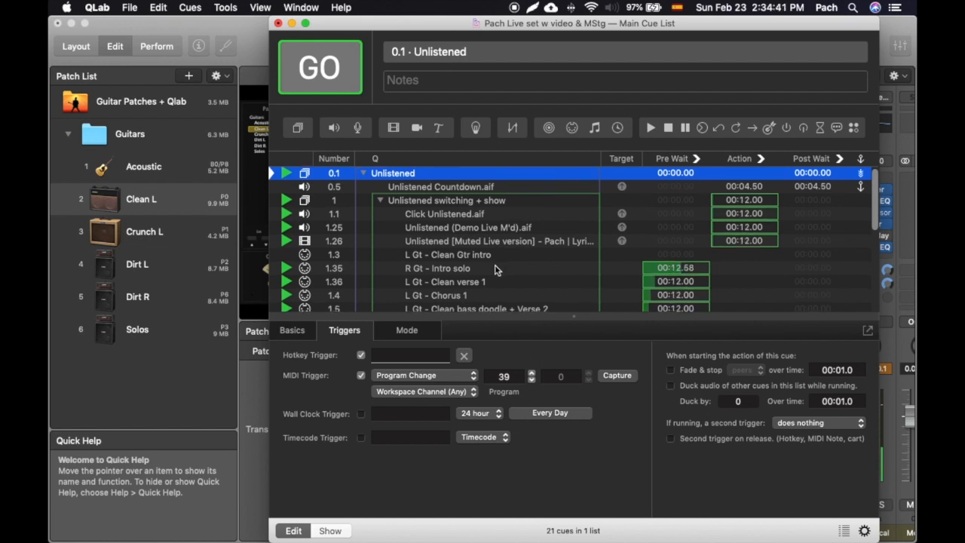
{"action": "scroll", "coordinate": [493, 283], "scroll_direction": "down", "scroll_amount": 5}
{"action": "scroll", "coordinate": [491, 284], "scroll_direction": "down", "scroll_amount": 3}
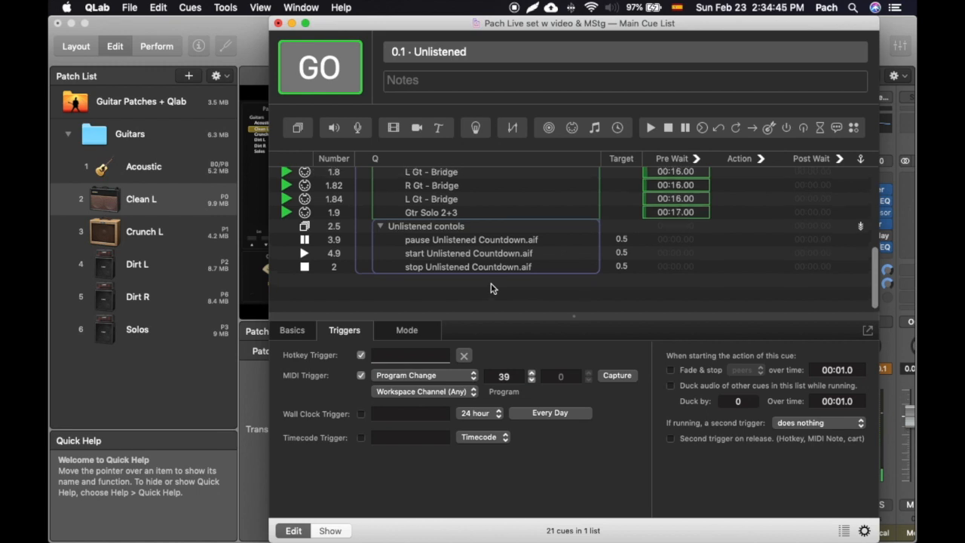
Step: Collapse "Unlistened switching + show" and retarget the pause, start and stop cues in "Unlistened contols" to that group
{"action": "left_click", "coordinate": [452, 240]}
{"action": "scroll", "coordinate": [489, 260], "scroll_direction": "up", "scroll_amount": 2}
{"action": "scroll", "coordinate": [501, 266], "scroll_direction": "up", "scroll_amount": 5}
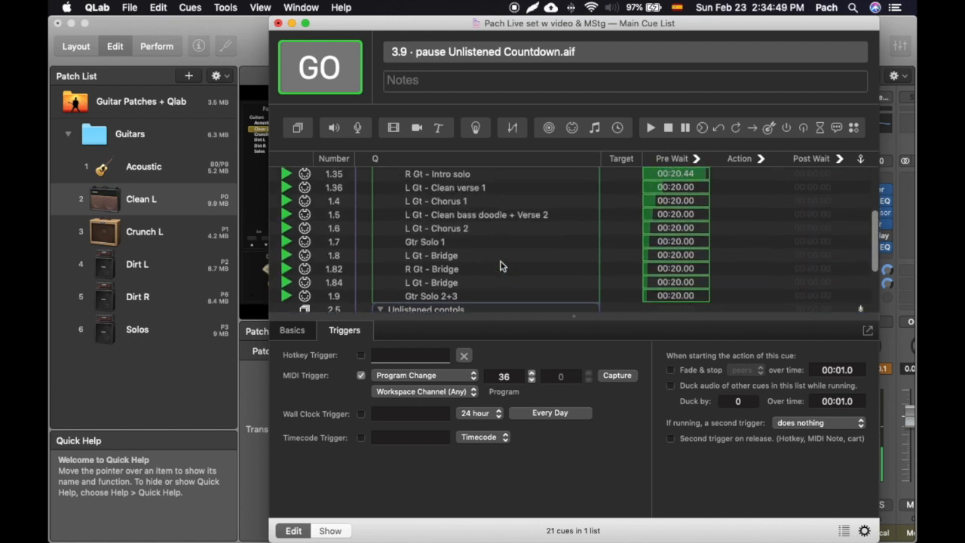
{"action": "scroll", "coordinate": [384, 210], "scroll_direction": "up", "scroll_amount": 2}
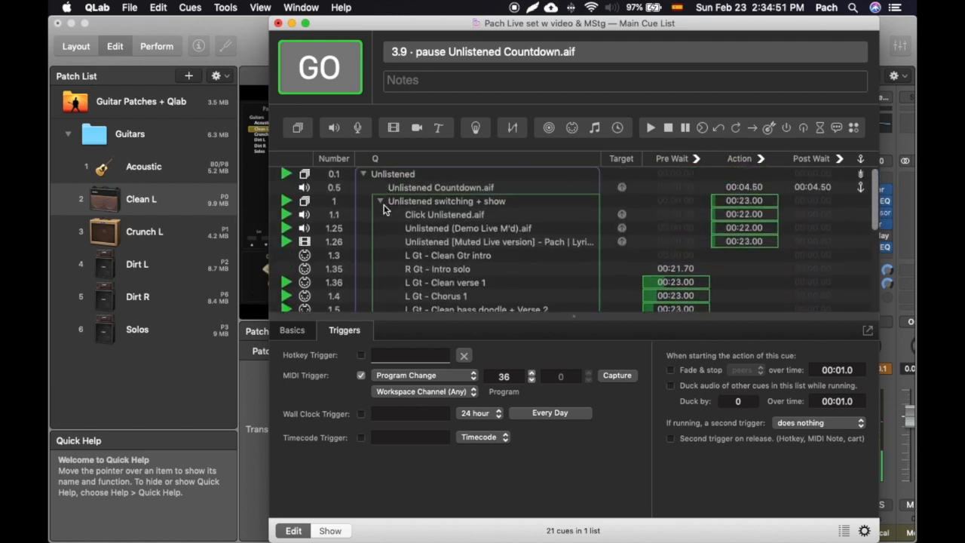
{"action": "left_click", "coordinate": [381, 202]}
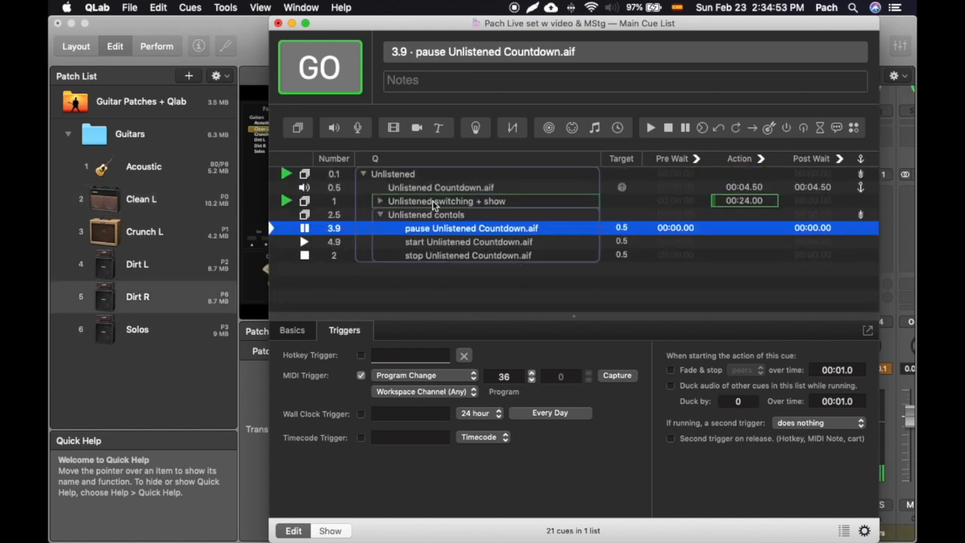
{"action": "left_click", "coordinate": [438, 229]}
{"action": "left_click_drag", "start_coordinate": [437, 228], "coordinate": [490, 242]}
{"action": "left_click_drag", "start_coordinate": [423, 205], "coordinate": [431, 256]}
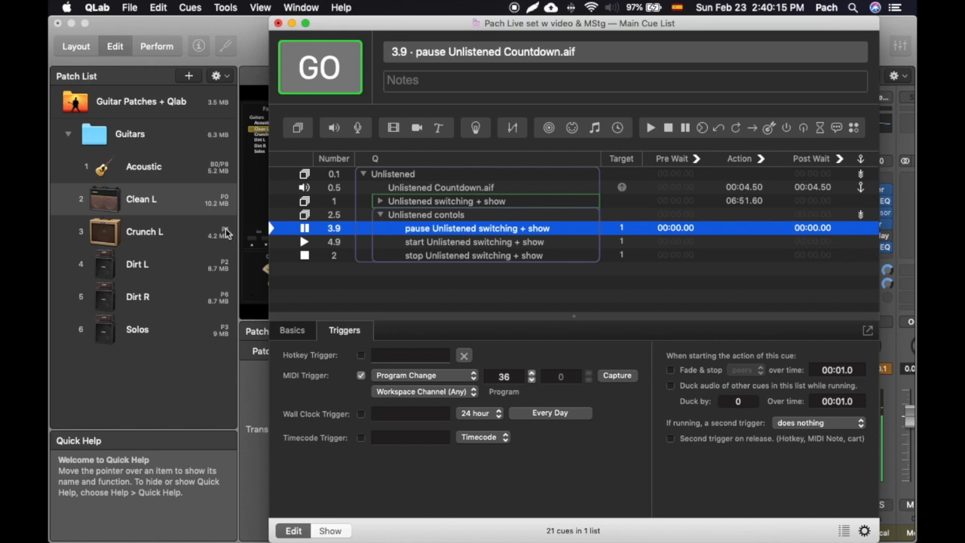
Step: Expand "Unlistened switching + show", show the audio levels of "Click Unlistened.aif", and start that cue
{"action": "left_click", "coordinate": [380, 201]}
{"action": "left_click", "coordinate": [411, 215]}
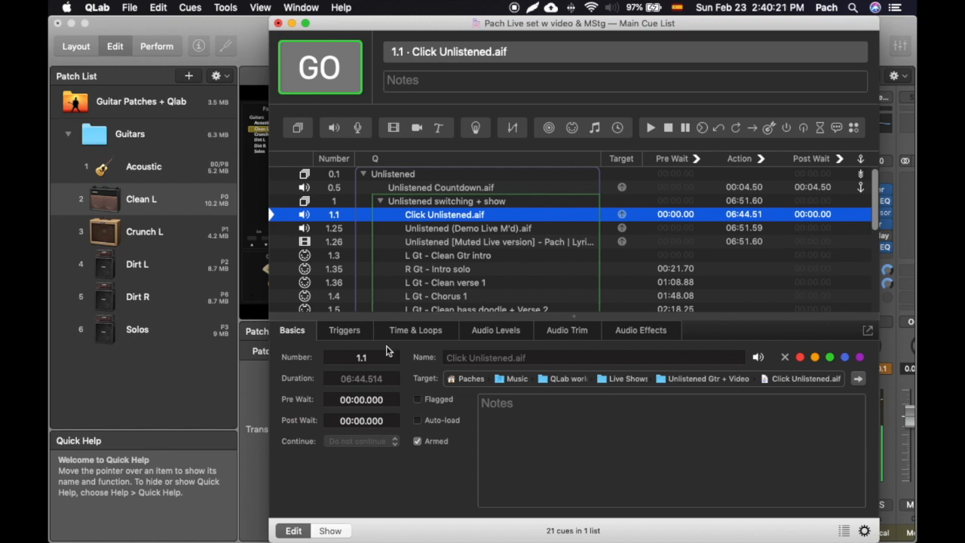
{"action": "left_click", "coordinate": [483, 333]}
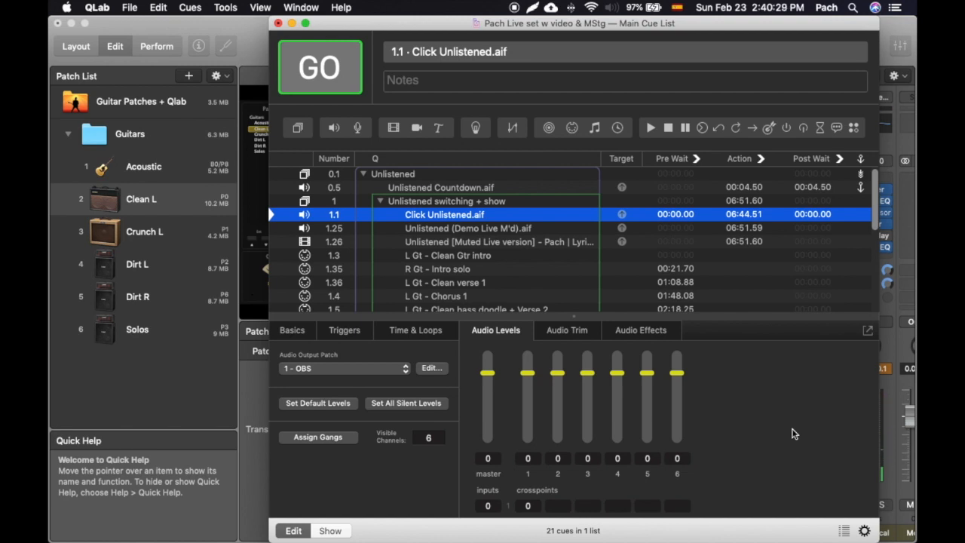
{"action": "key", "text": "Up"}
{"action": "key", "text": "Down"}
{"action": "key", "text": "space"}
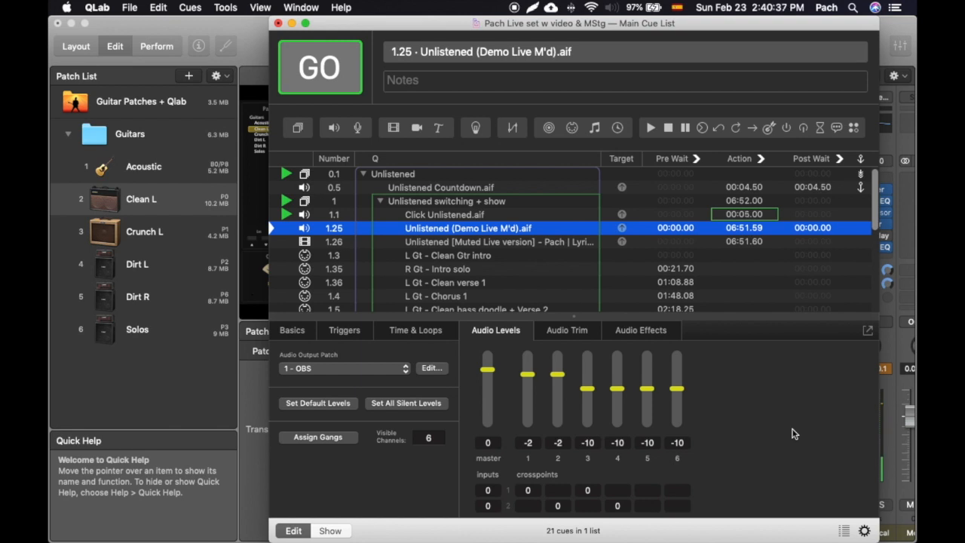
Step: Switch to MainStage, select the Edge Vocal channel strip, and examine the meters of the Monitors, OBS and output strips
{"action": "left_click", "coordinate": [895, 440]}
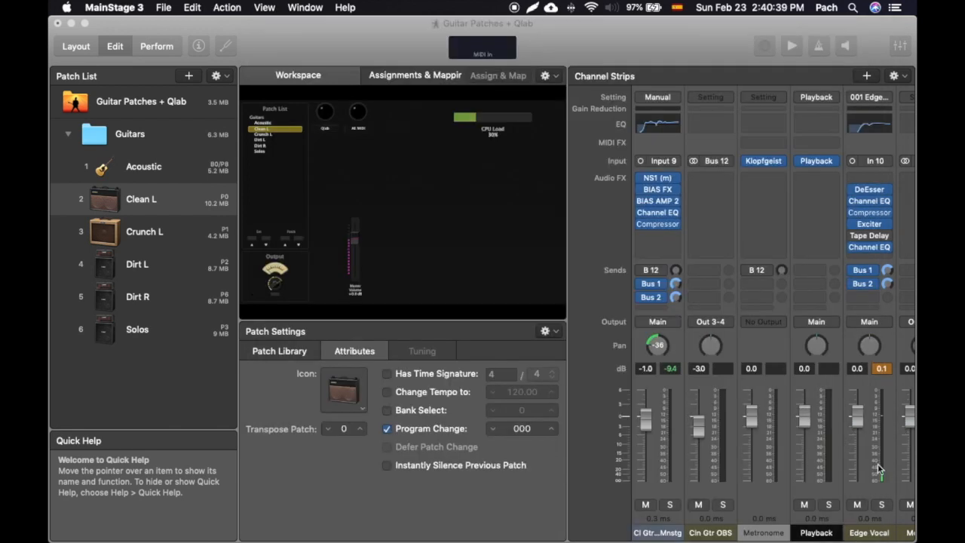
{"action": "left_click", "coordinate": [869, 468]}
{"action": "scroll", "coordinate": [809, 488], "scroll_direction": "right", "scroll_amount": 5}
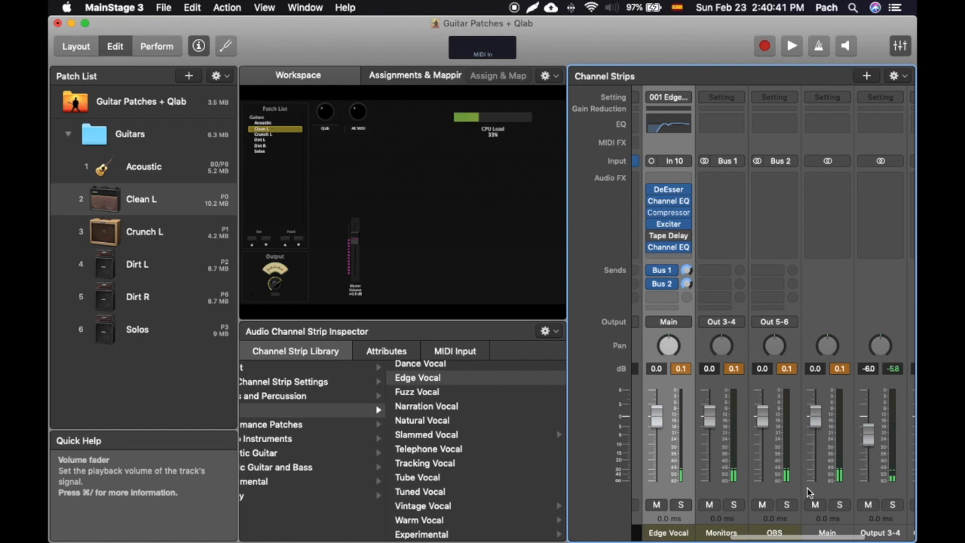
Step: Switch back to QLab, inspect the output 1 and 2 levels of "Unlistened (Demo Live M'd).aif", and stop the running cues
{"action": "key", "text": "super+Tab"}
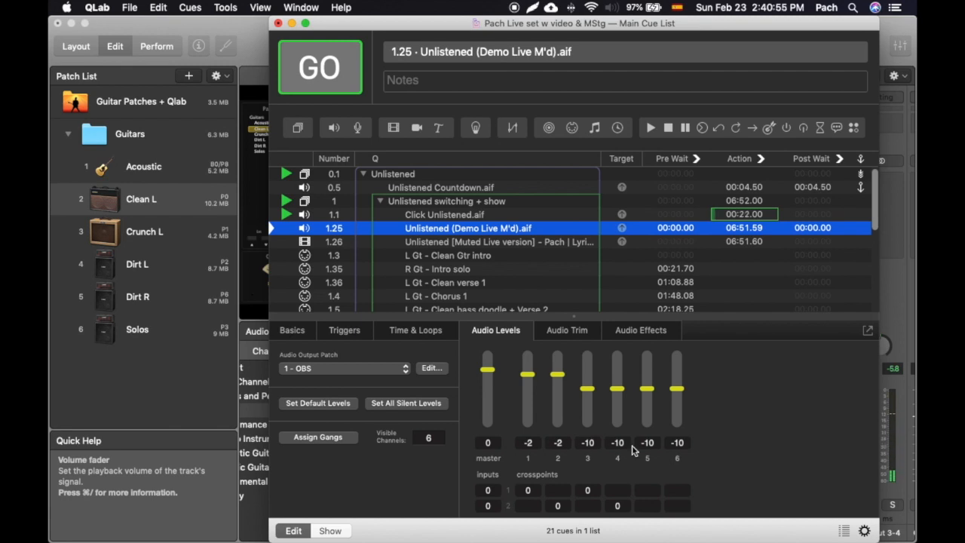
{"action": "left_click", "coordinate": [532, 443]}
{"action": "left_click", "coordinate": [558, 444]}
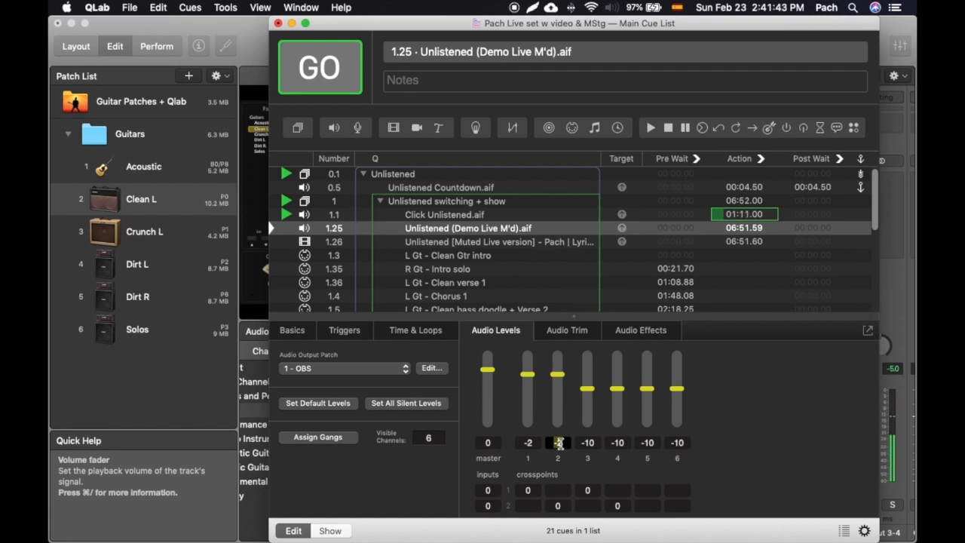
{"action": "key", "text": "Escape"}
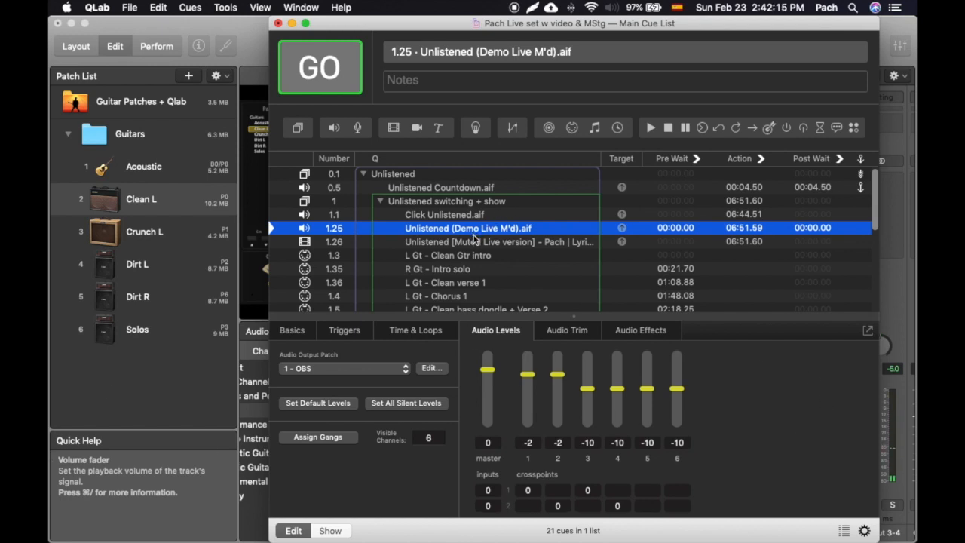
Step: Lower the levels of outputs 3, 4, 5 and 6 of "Click Unlistened.aif" to silence
{"action": "left_click", "coordinate": [443, 215]}
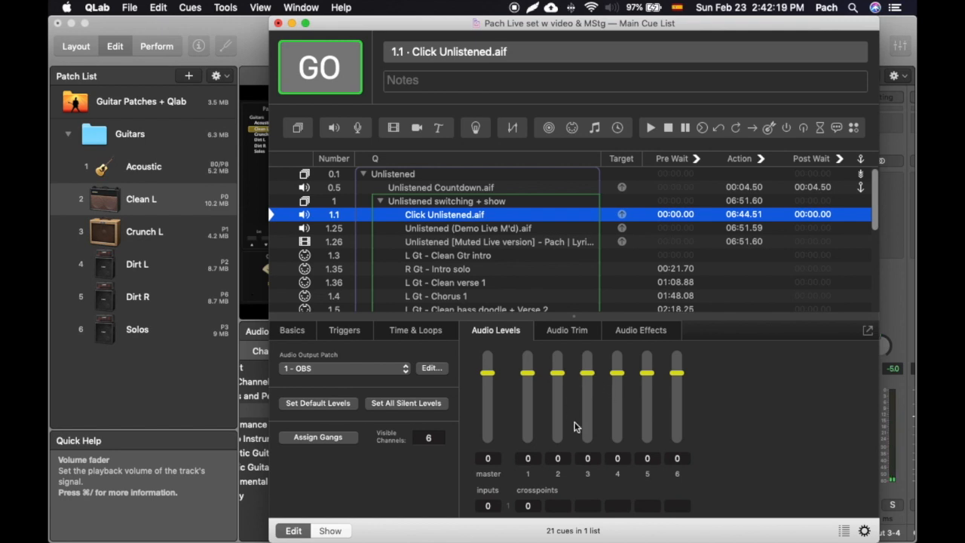
{"action": "left_click_drag", "start_coordinate": [587, 373], "coordinate": [599, 514]}
{"action": "left_click_drag", "start_coordinate": [617, 374], "coordinate": [623, 488]}
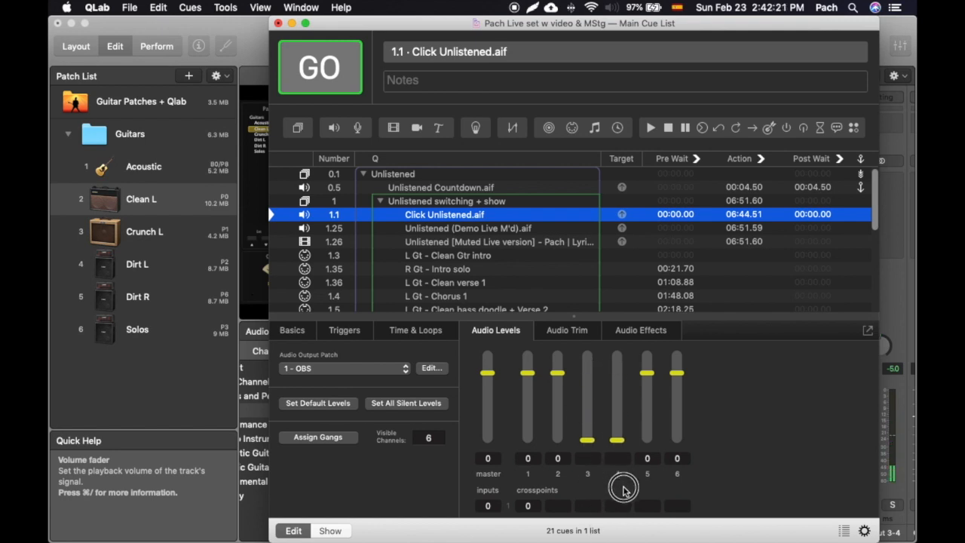
{"action": "left_click_drag", "start_coordinate": [648, 373], "coordinate": [658, 490]}
{"action": "left_click_drag", "start_coordinate": [677, 373], "coordinate": [676, 482]}
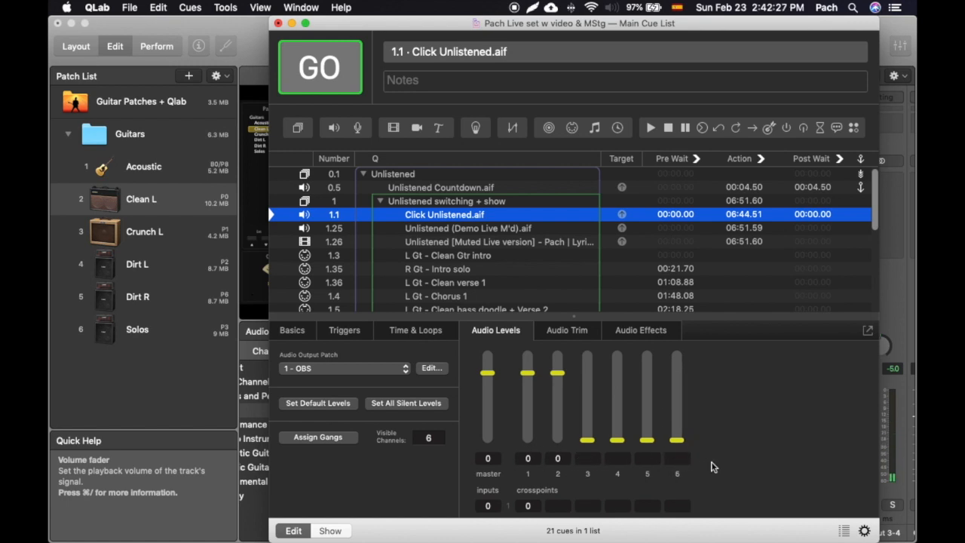
Step: Inspect the input 1 crosspoints of "Click Unlistened.aif", opening the output 2 crosspoint for editing and leaving it blank
{"action": "scroll", "coordinate": [699, 467], "scroll_direction": "down", "scroll_amount": 1}
{"action": "scroll", "coordinate": [699, 467], "scroll_direction": "up", "scroll_amount": 1}
{"action": "left_click", "coordinate": [558, 505]}
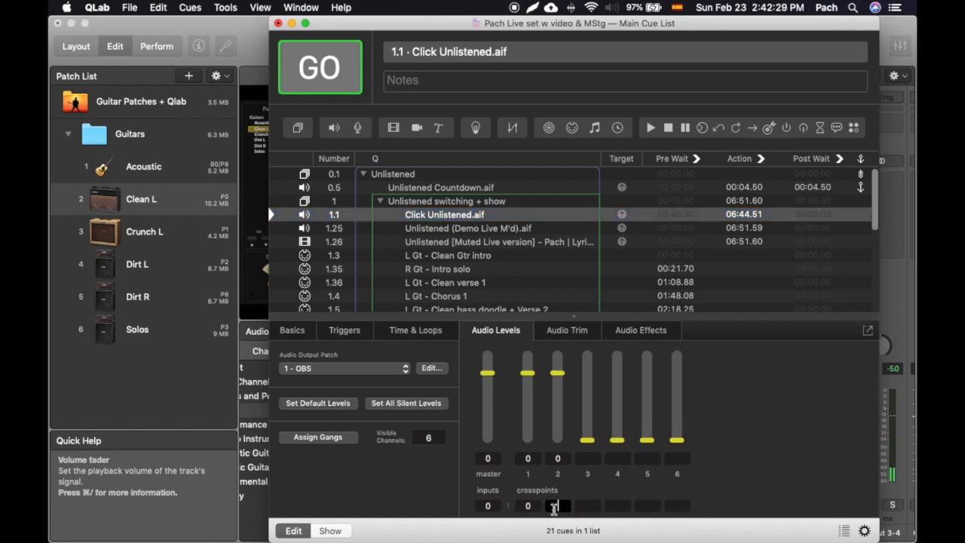
{"action": "left_click", "coordinate": [614, 504]}
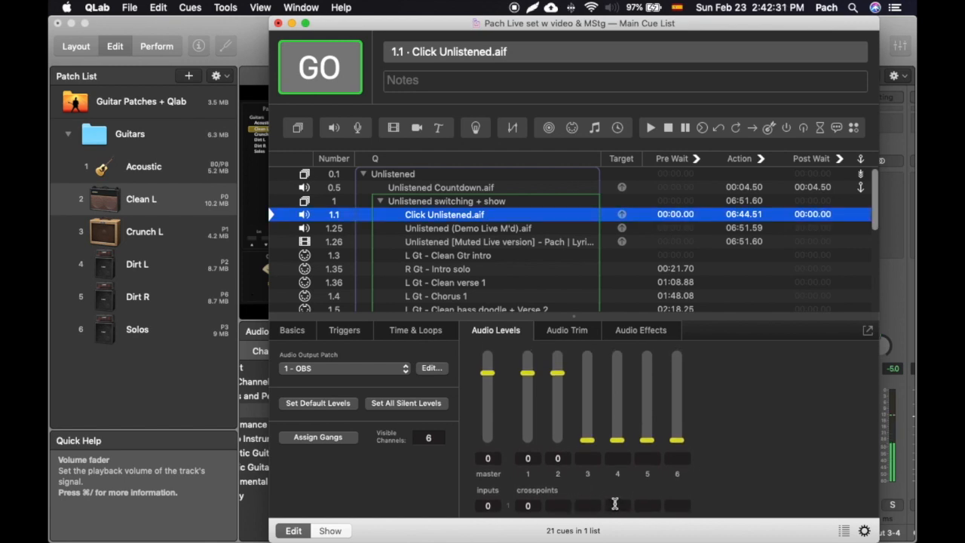
Step: Set the input 1 to output 2 crosspoint of "Click Unlistened.aif" to 0, and test the cue's playback
{"action": "left_click", "coordinate": [669, 505]}
{"action": "left_click", "coordinate": [556, 506]}
{"action": "type", "text": "0"}
{"action": "key", "text": "Return"}
{"action": "left_click", "coordinate": [540, 506]}
{"action": "left_click", "coordinate": [557, 506]}
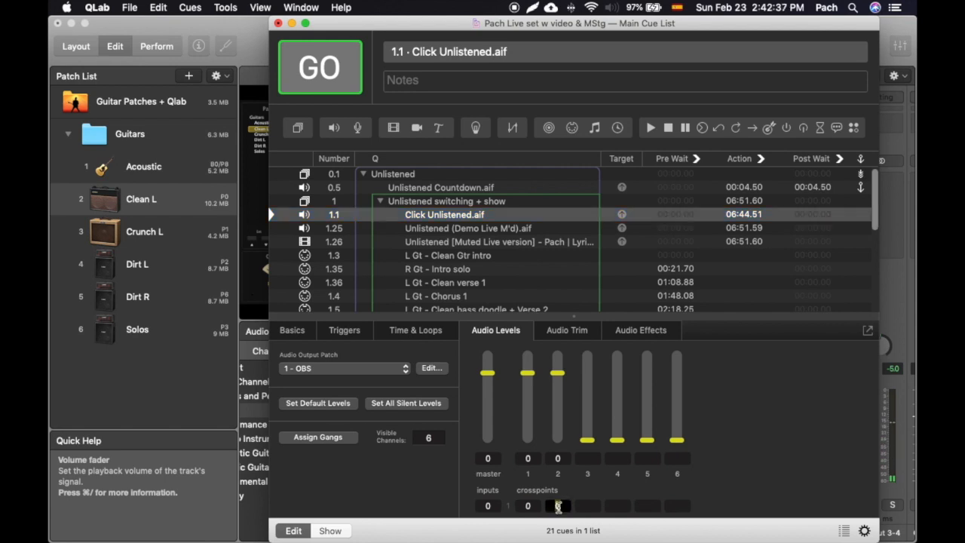
{"action": "key", "text": "Return"}
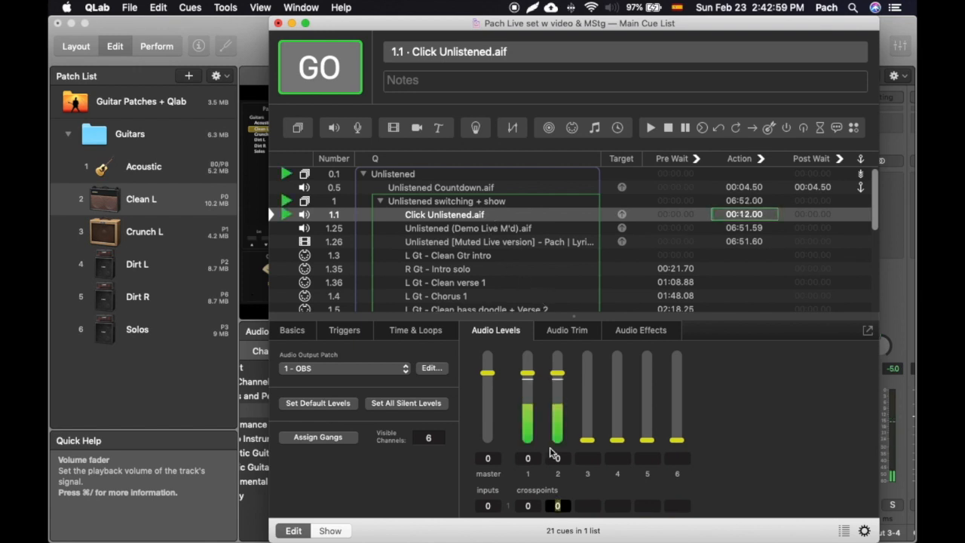
{"action": "left_click", "coordinate": [452, 216]}
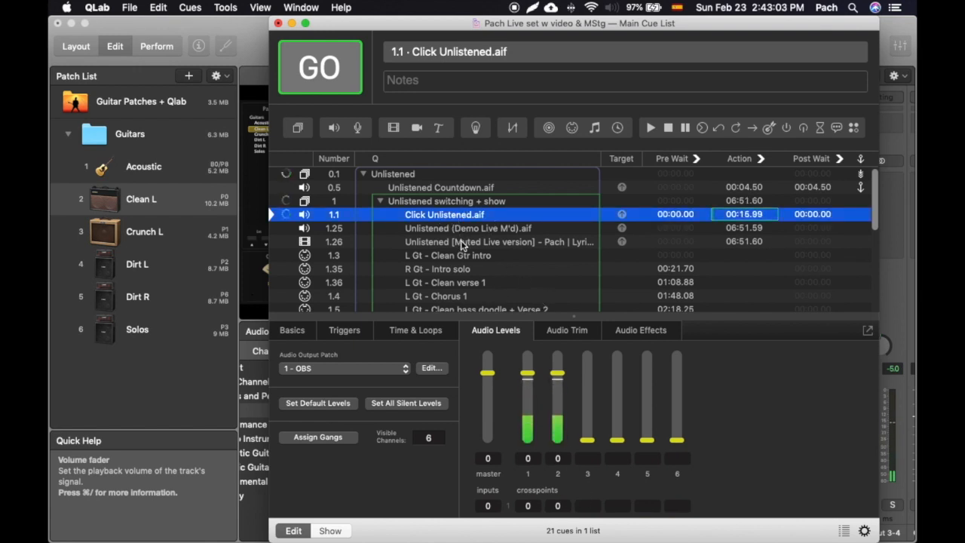
Step: Run "Unlistened (Demo Live M'd).aif", examine its output meters in the audio levels, and stop playback
{"action": "left_click", "coordinate": [454, 231]}
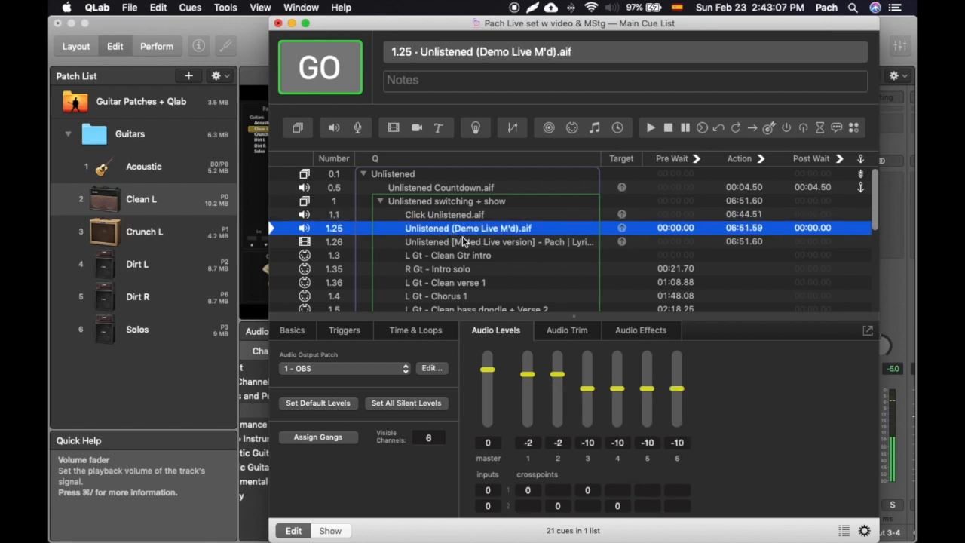
{"action": "key", "text": "space"}
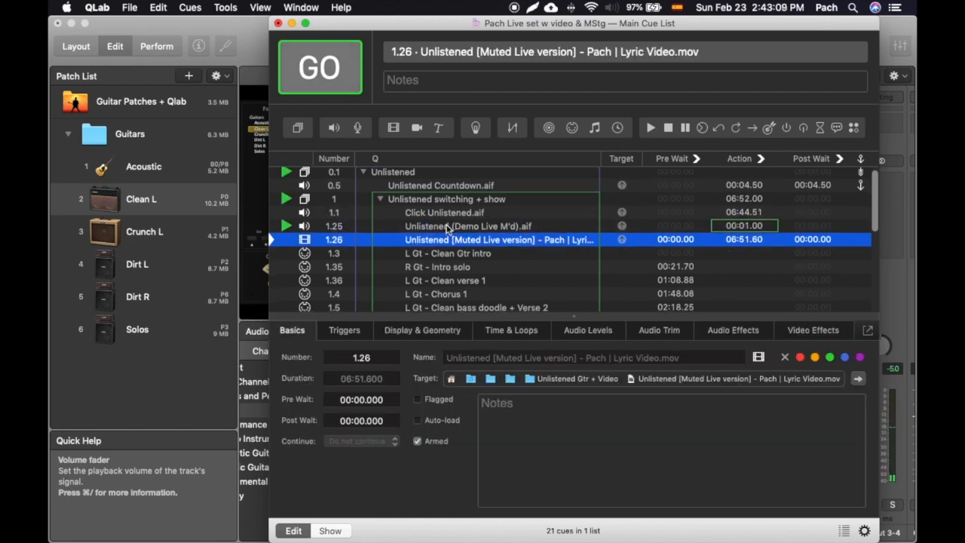
{"action": "left_click", "coordinate": [448, 229]}
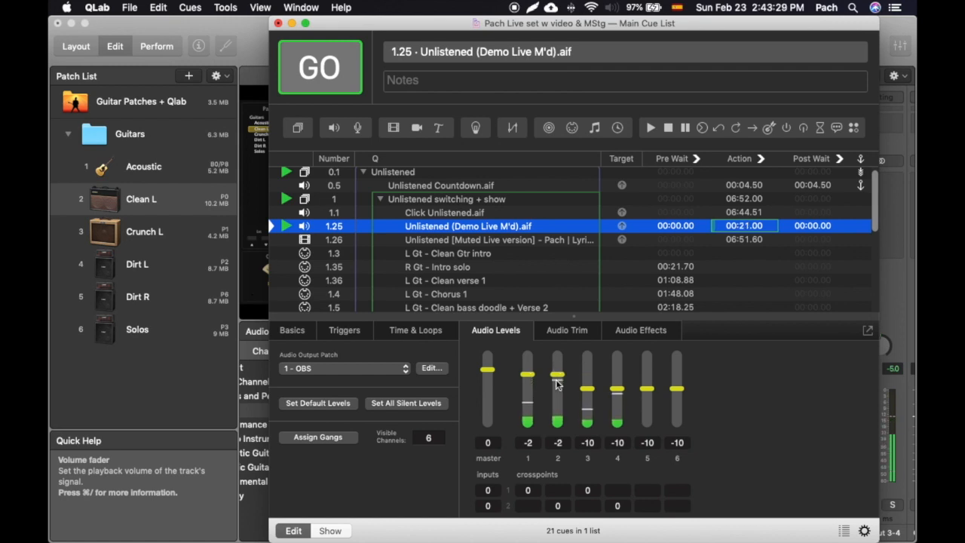
{"action": "key", "text": "Escape"}
Step: Inspect the output 3 and 4 level values of "Unlistened (Demo Live M'd).aif" without altering them
{"action": "left_click", "coordinate": [587, 443]}
{"action": "key", "text": "Tab"}
{"action": "key", "text": "Tab"}
{"action": "key", "text": "Tab"}
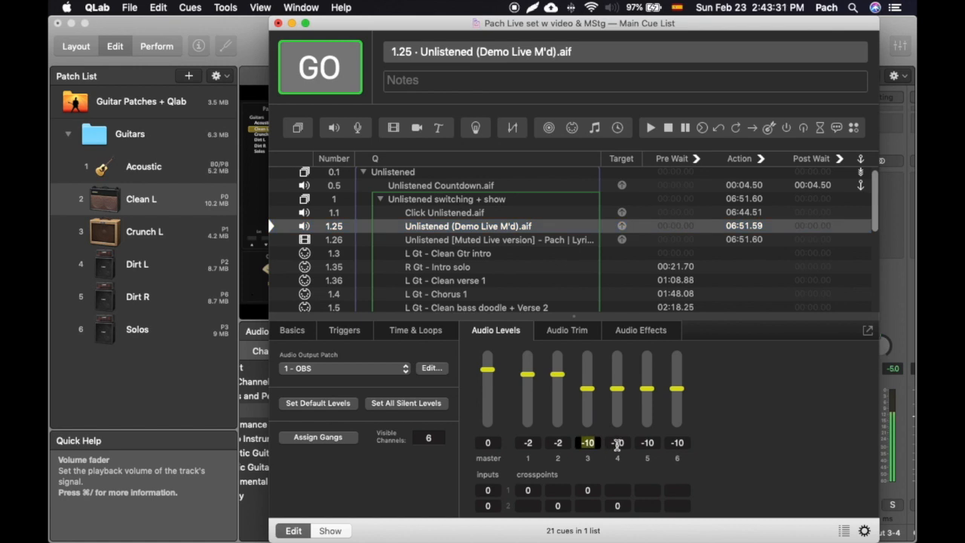
{"action": "left_click", "coordinate": [588, 443]}
{"action": "key", "text": "Tab"}
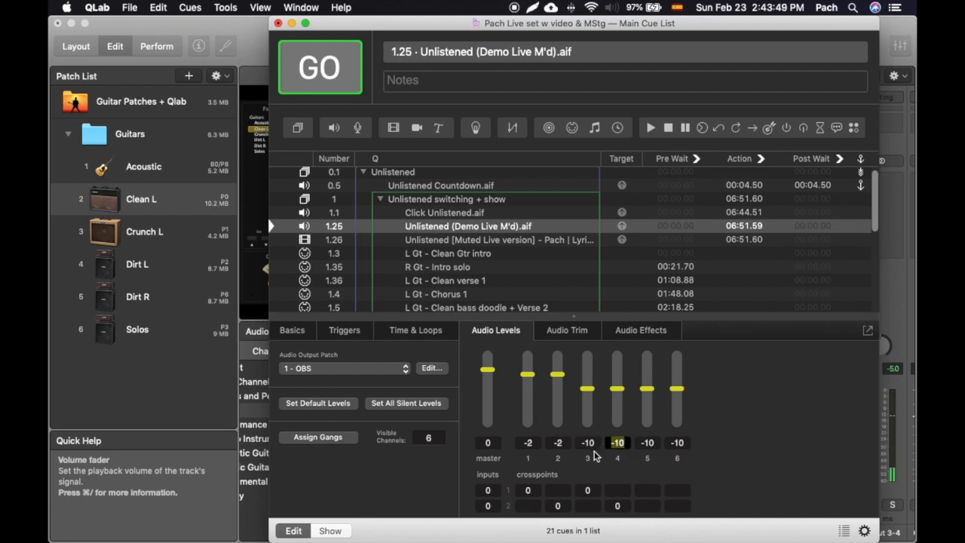
Step: Select the "Unlistened [Muted Live version]" lyric video cue and play it full screen
{"action": "left_click", "coordinate": [451, 240]}
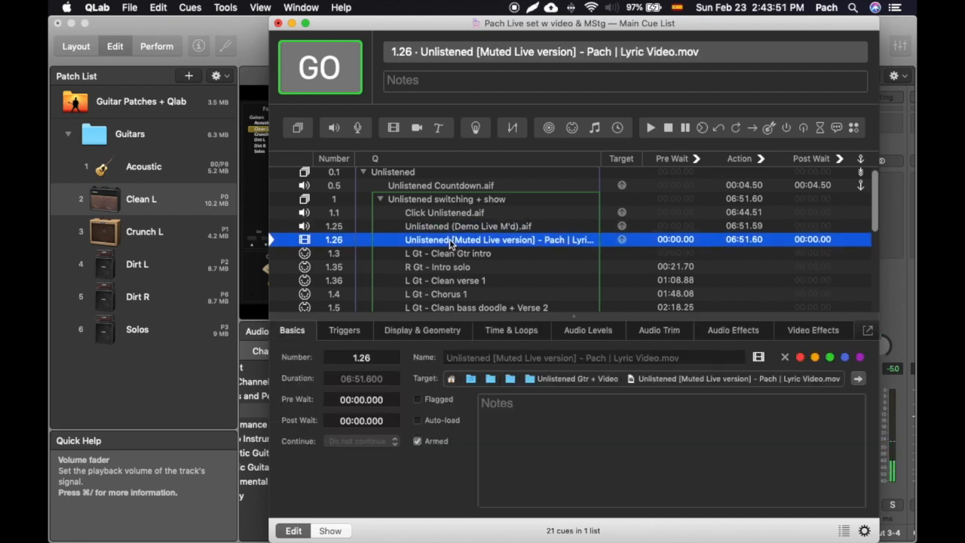
{"action": "left_click", "coordinate": [447, 227]}
{"action": "left_click", "coordinate": [443, 241]}
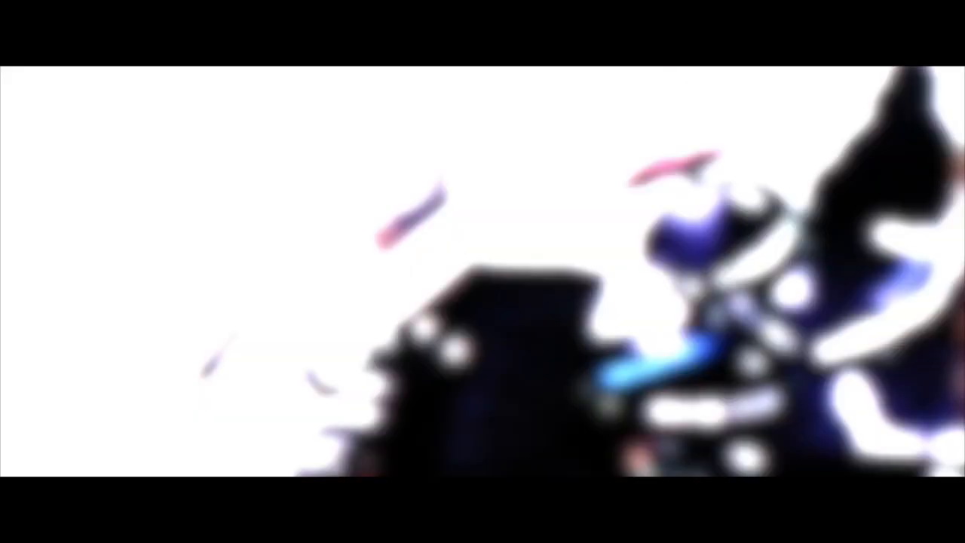